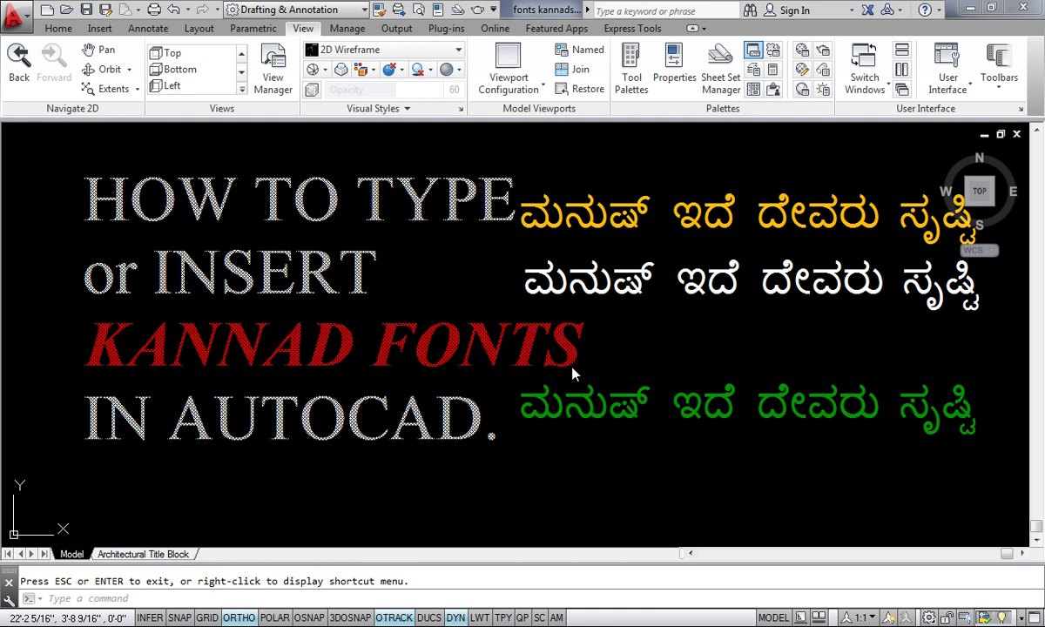
Choose 'Keep the current color scheme, but ask me again' in the Windows colour-scheme prompt.
scroll(691, 349, down, 3)
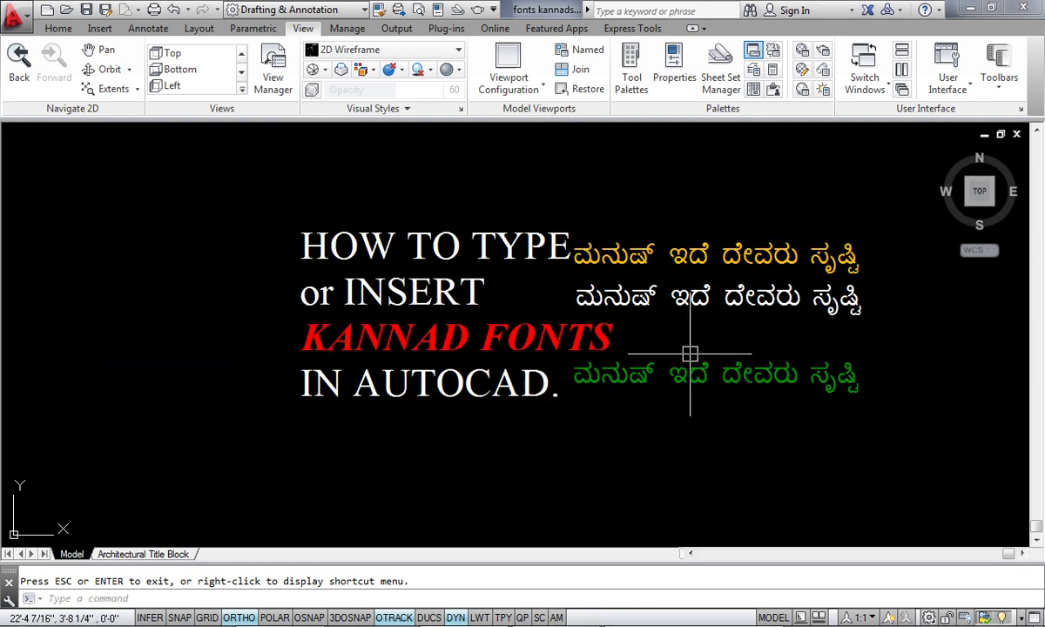
scroll(695, 341, up, 3)
middle_drag(695, 341, 688, 346)
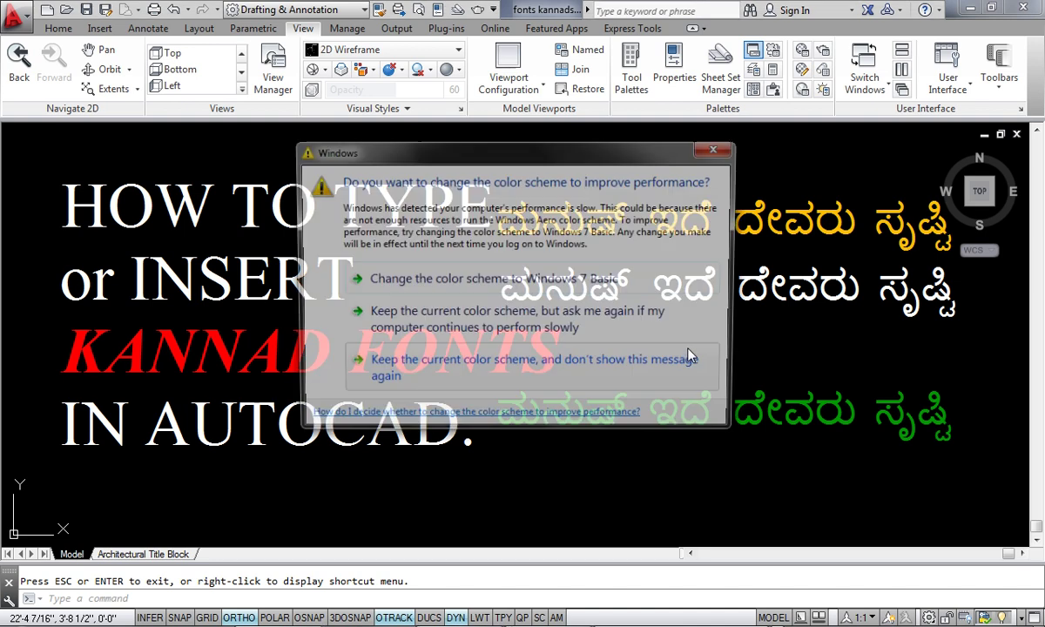
click(661, 331)
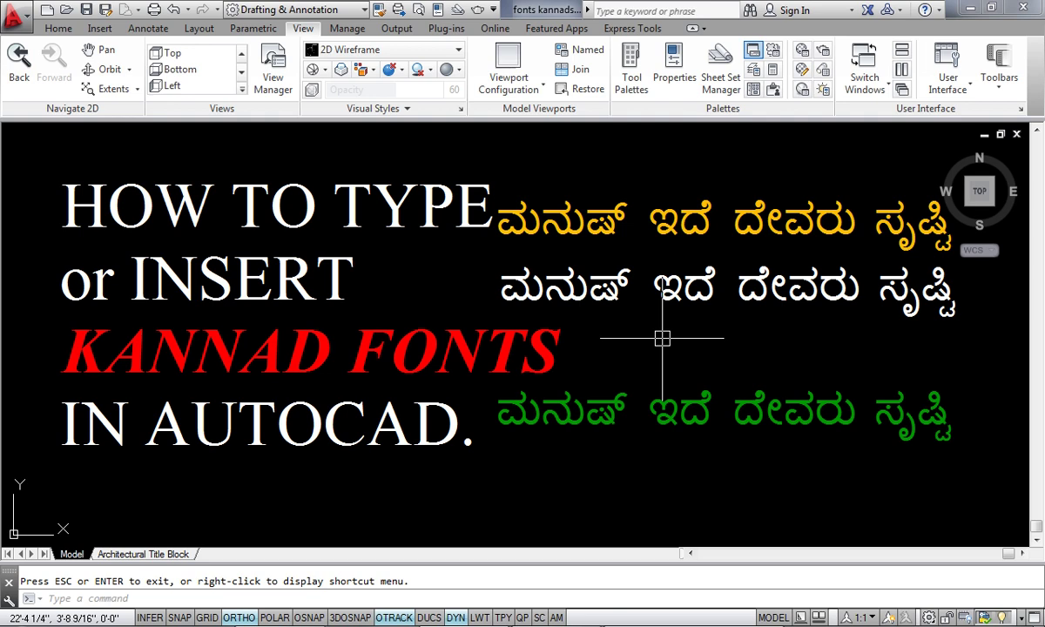
Zoom out to the table-and-chairs block, select it and start Copy Selection.
scroll(663, 341, down, 2)
scroll(664, 344, up, 3)
scroll(669, 372, down, 1)
scroll(669, 372, down, 4)
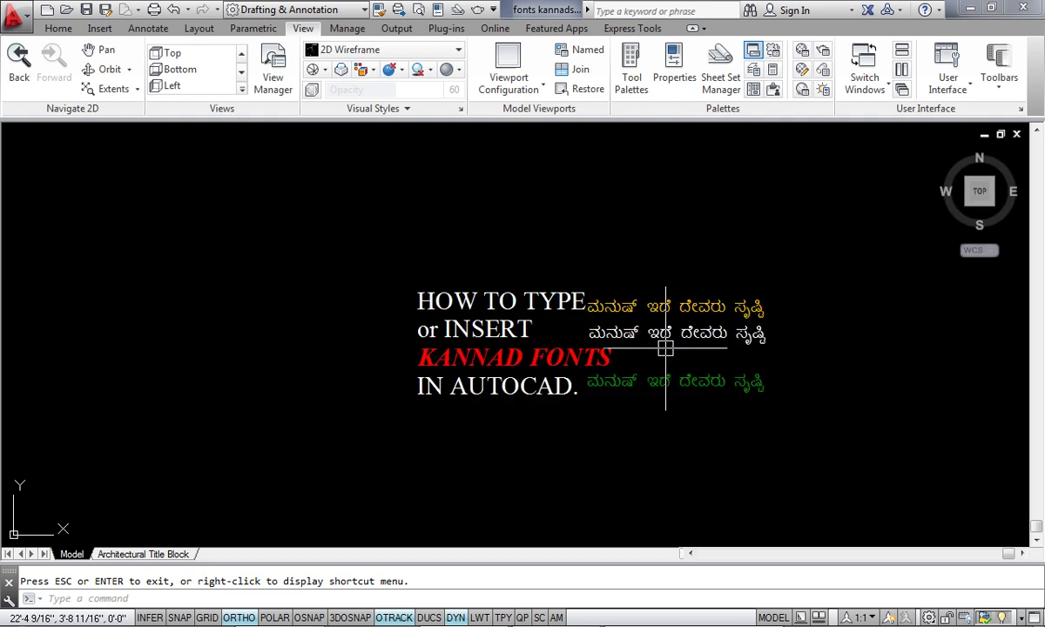
scroll(670, 374, up, 3)
scroll(684, 368, up, 1)
scroll(675, 340, down, 2)
scroll(669, 302, down, 5)
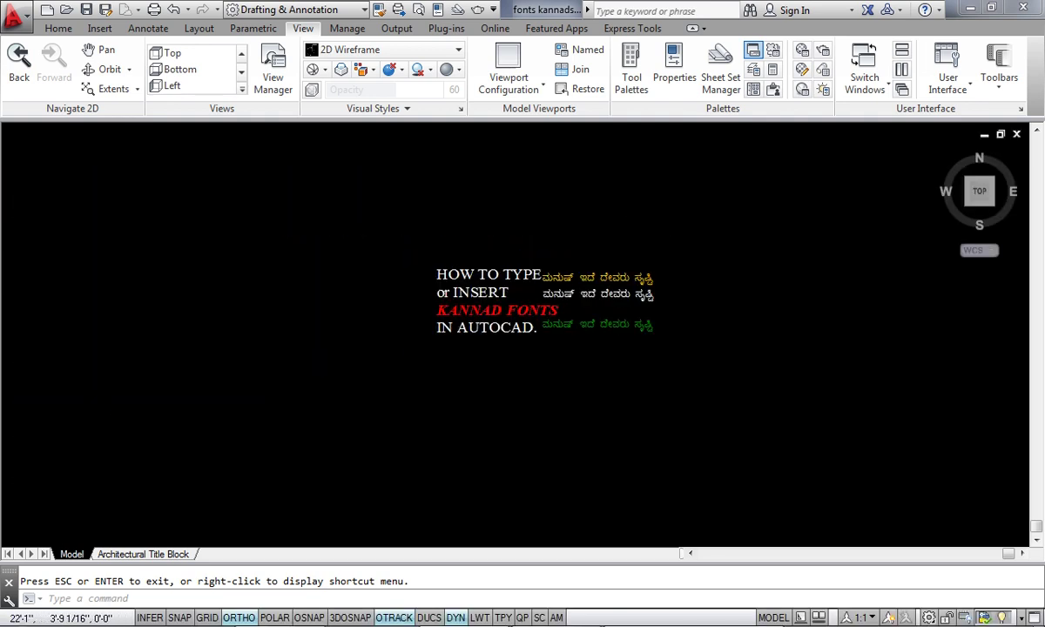
middle_drag(373, 258, 406, 310)
click(338, 199)
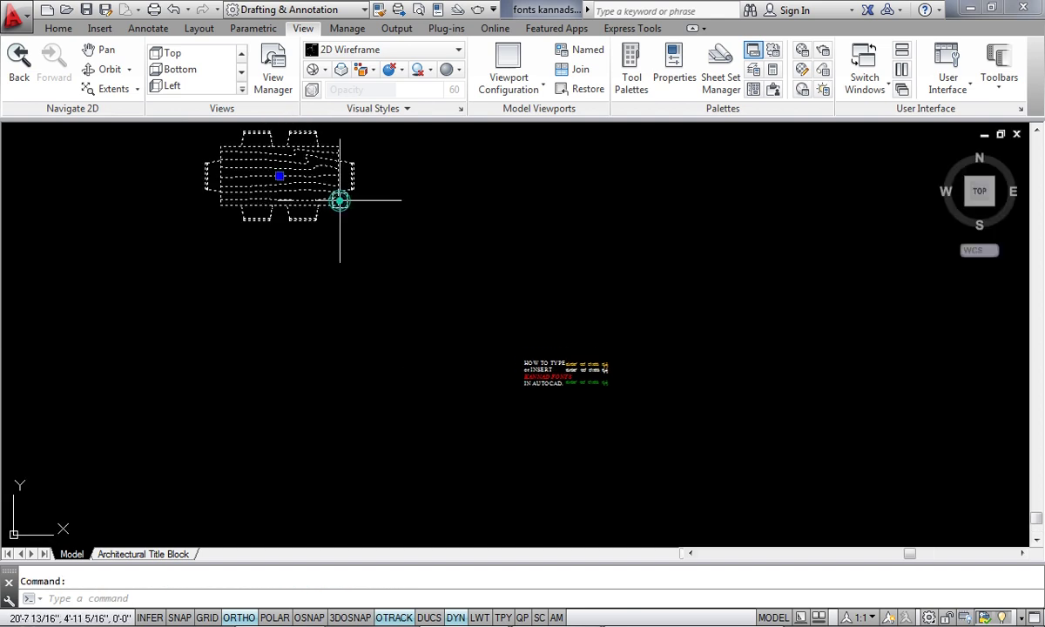
right_click(451, 147)
click(519, 363)
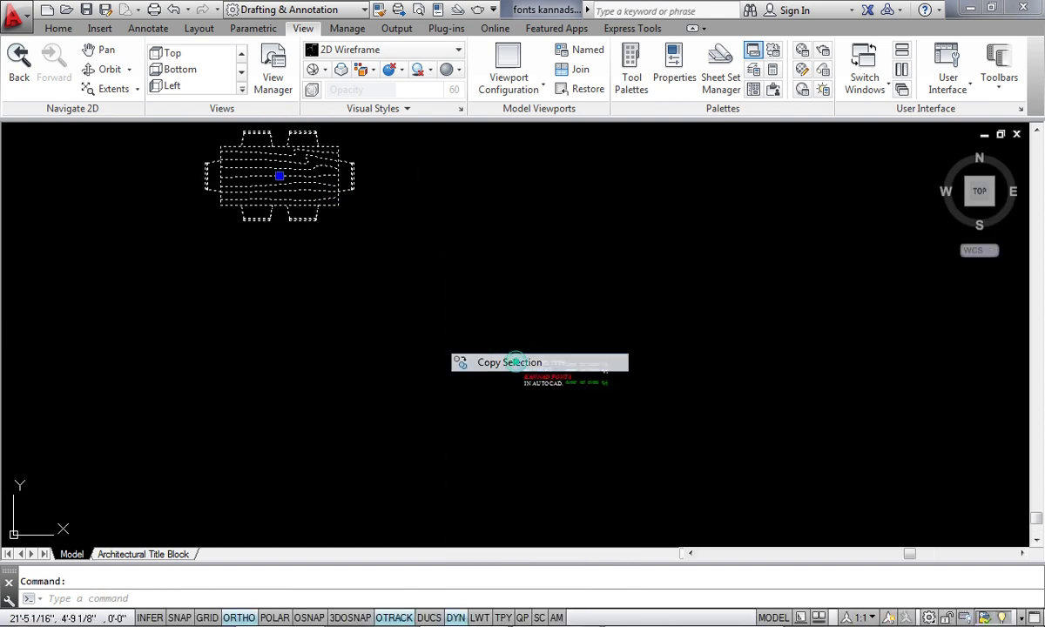
Place two table copies to the right of the original with ortho off, then zoom back.
click(394, 254)
key(F8)
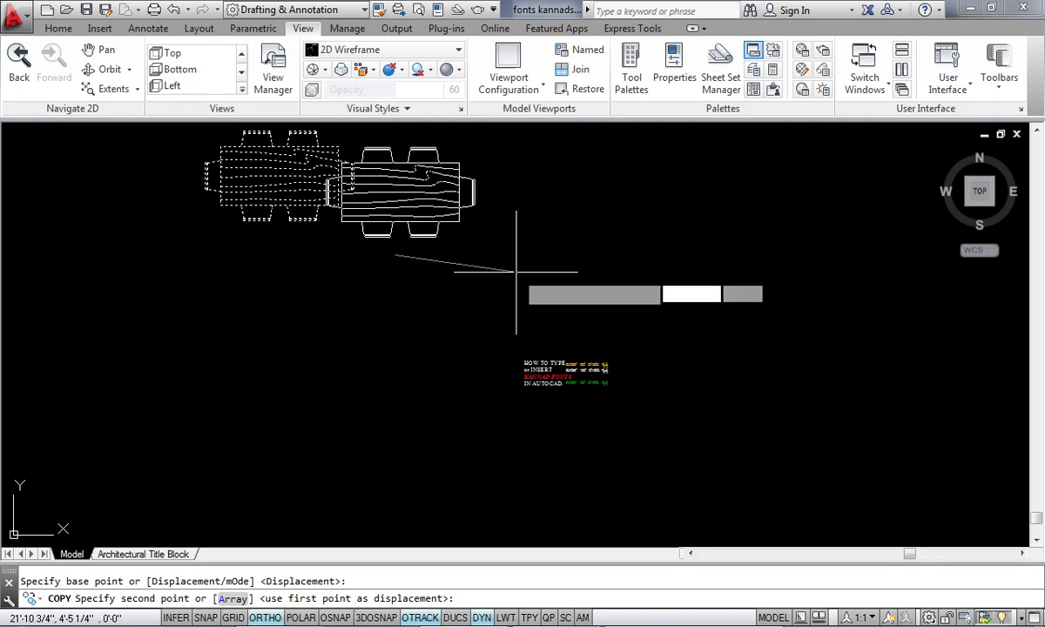
click(572, 318)
click(787, 311)
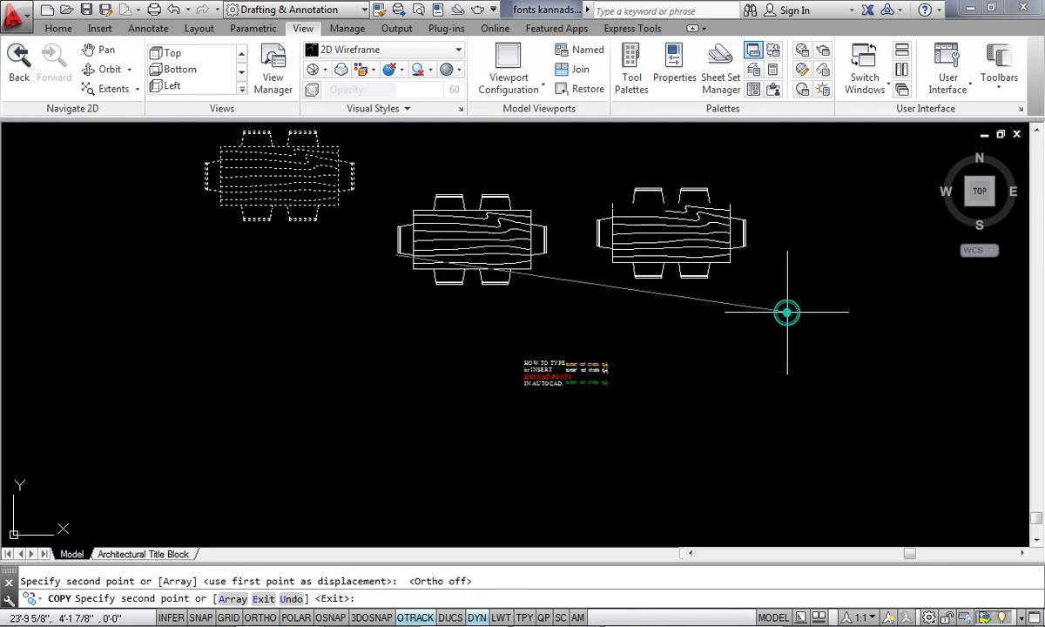
right_click(786, 311)
click(819, 327)
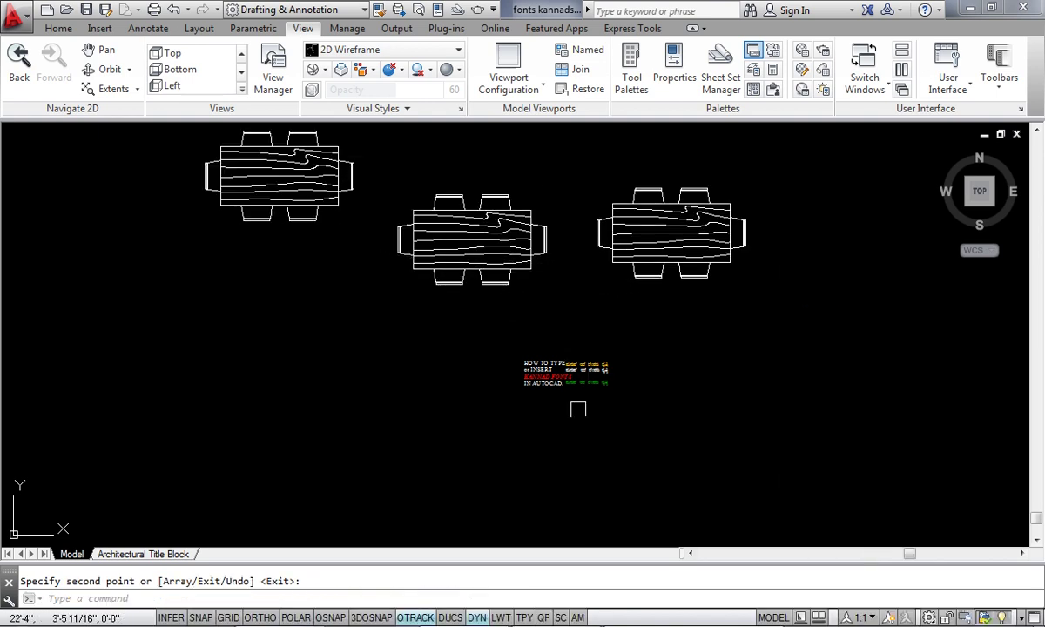
scroll(577, 408, up, 8)
scroll(603, 427, up, 4)
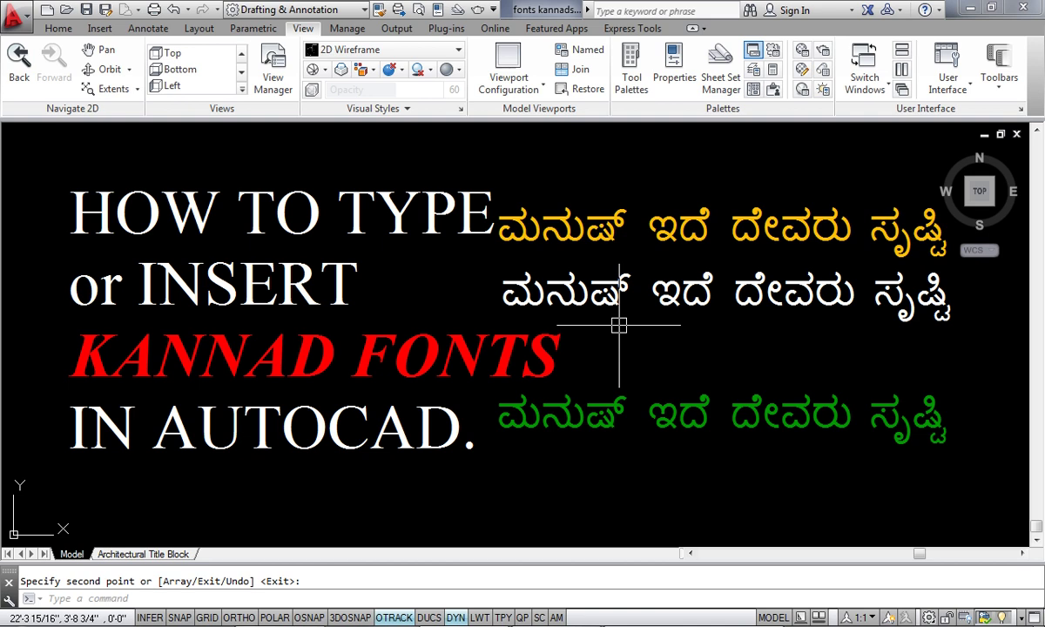
Show the Bing ELCOT Madurai font results in Edge, then return to the AutoCAD 2013 folder window.
click(288, 613)
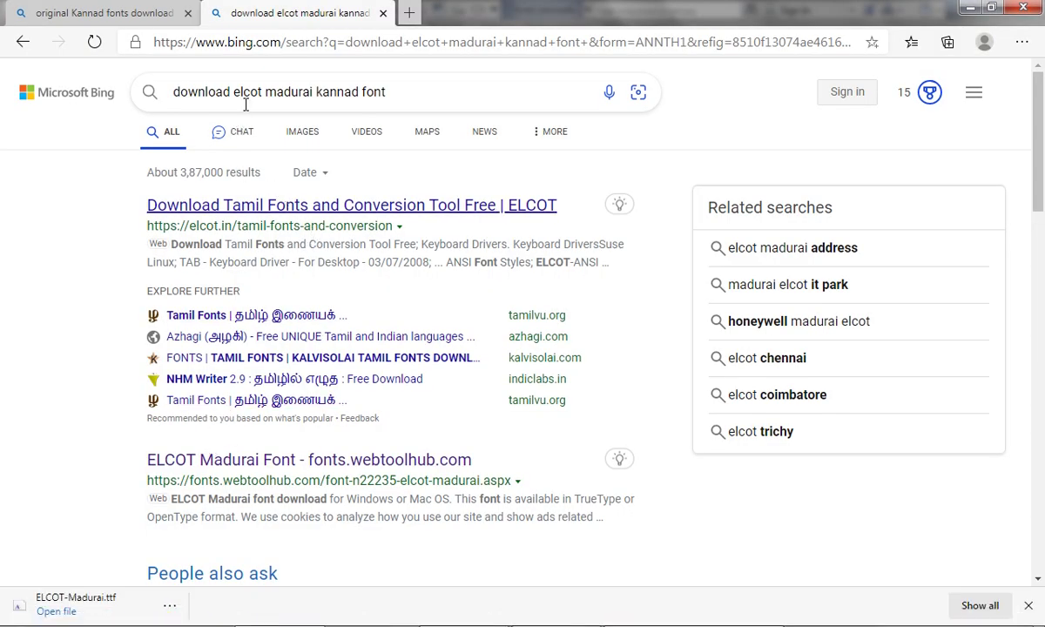
click(388, 94)
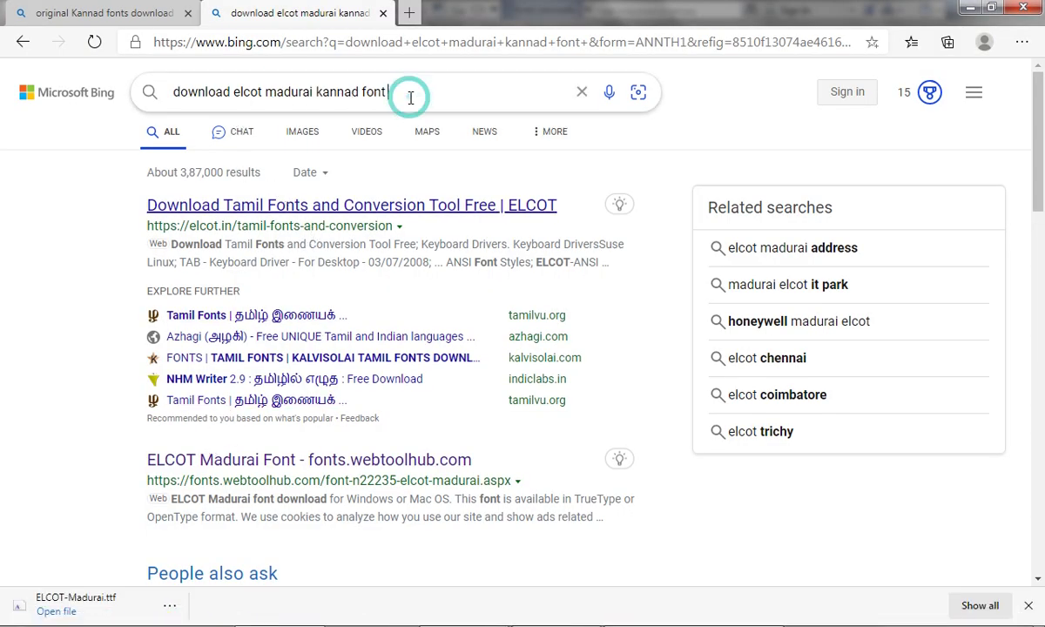
click(745, 130)
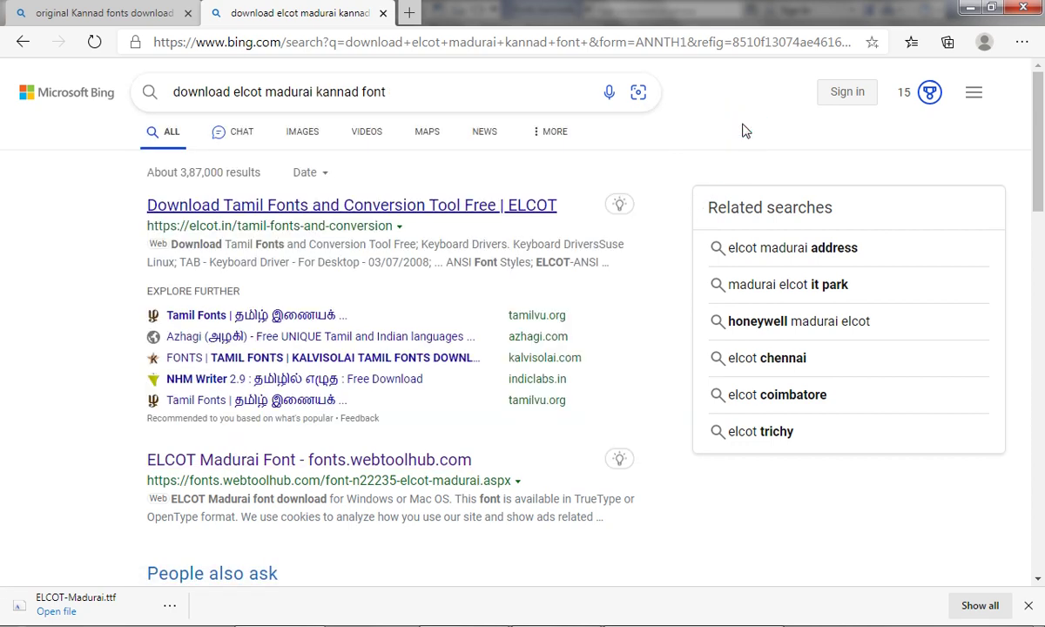
mouse_move(546, 620)
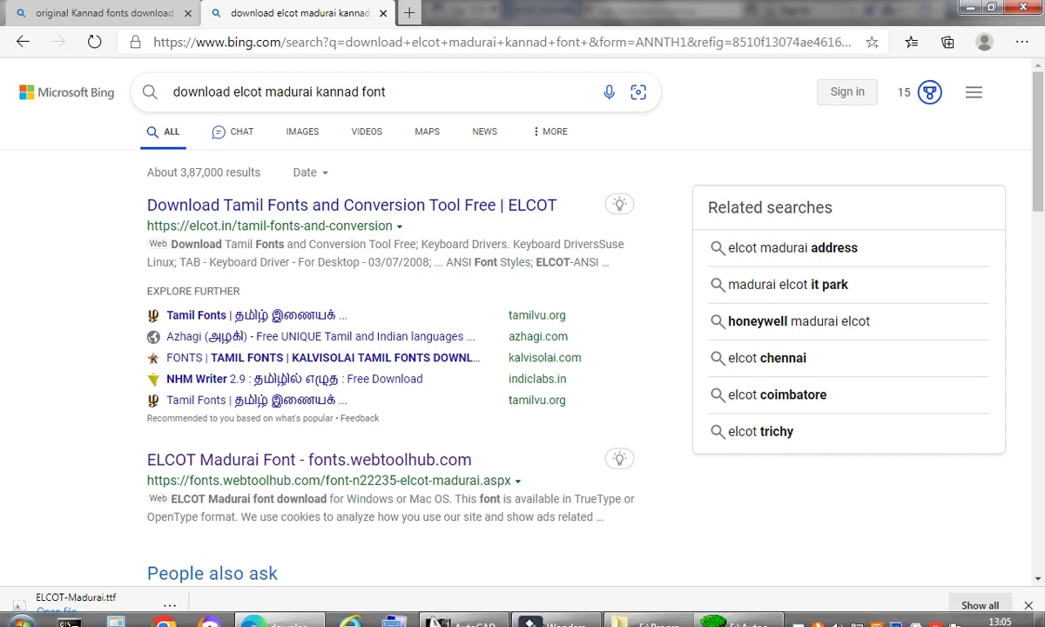
click(641, 613)
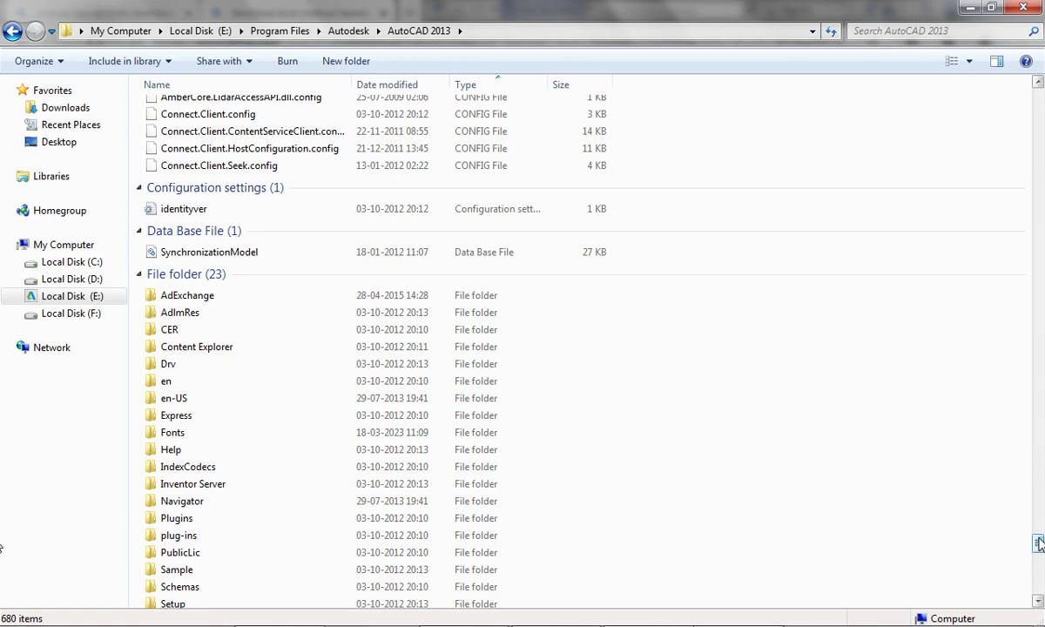
Open the AutoCAD 2013 Fonts folder and select the madurai TrueType font file.
drag(1039, 543, 3, 549)
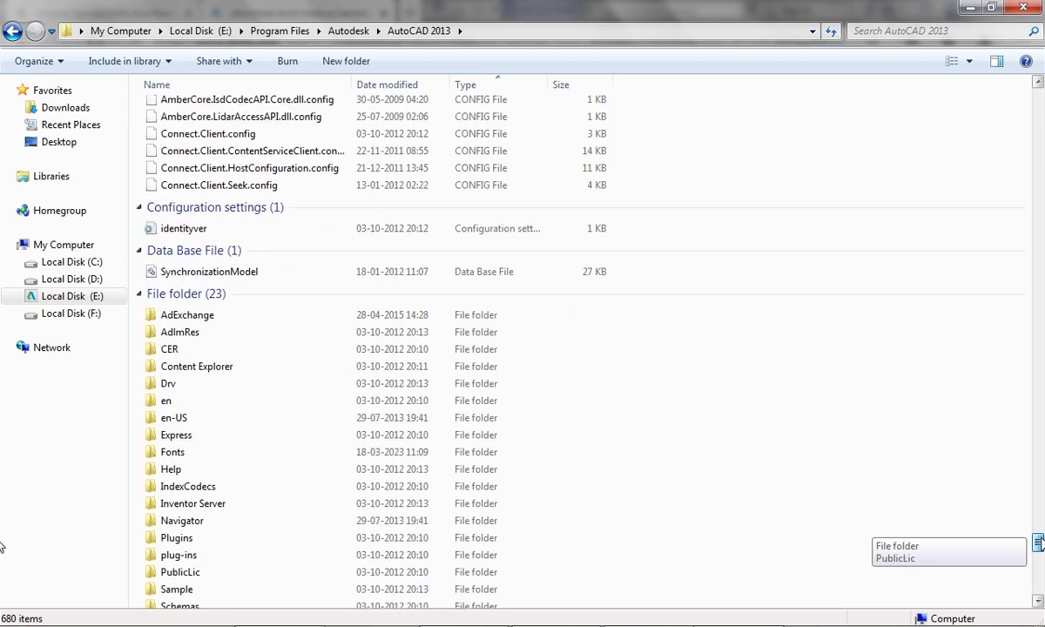
double_click(216, 462)
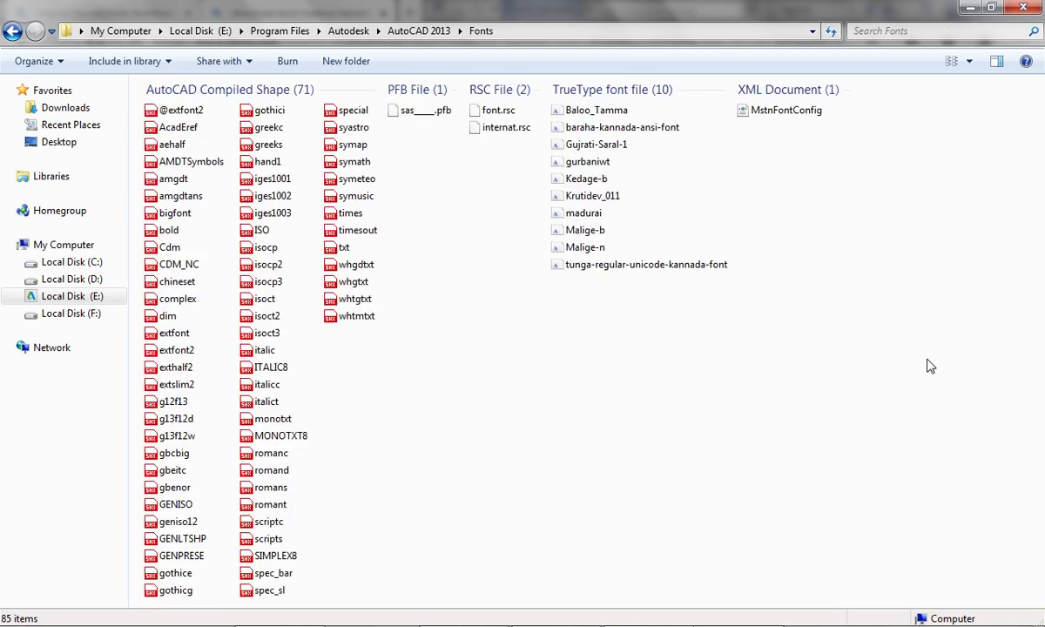
right_click(793, 233)
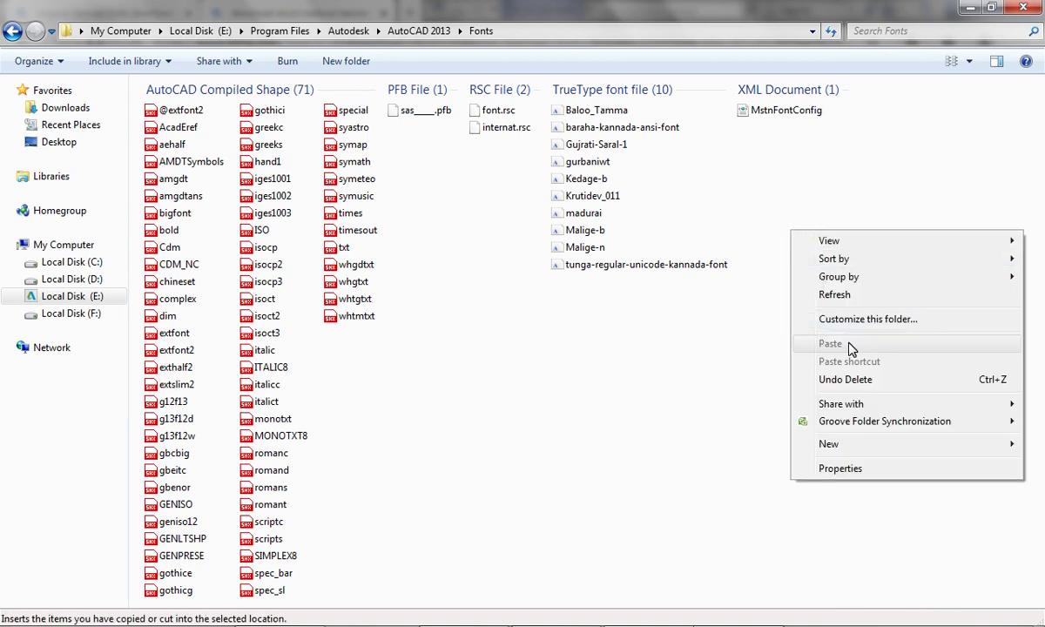
click(694, 336)
click(600, 217)
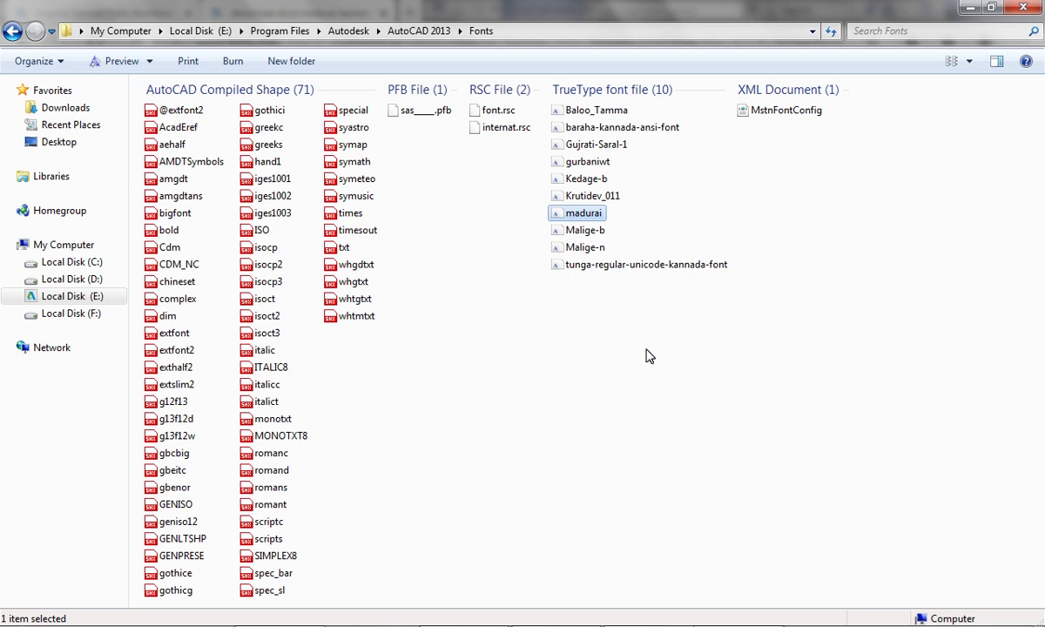
Install the madurai font, keeping the current colour scheme when prompted, and run Install again.
right_click(585, 214)
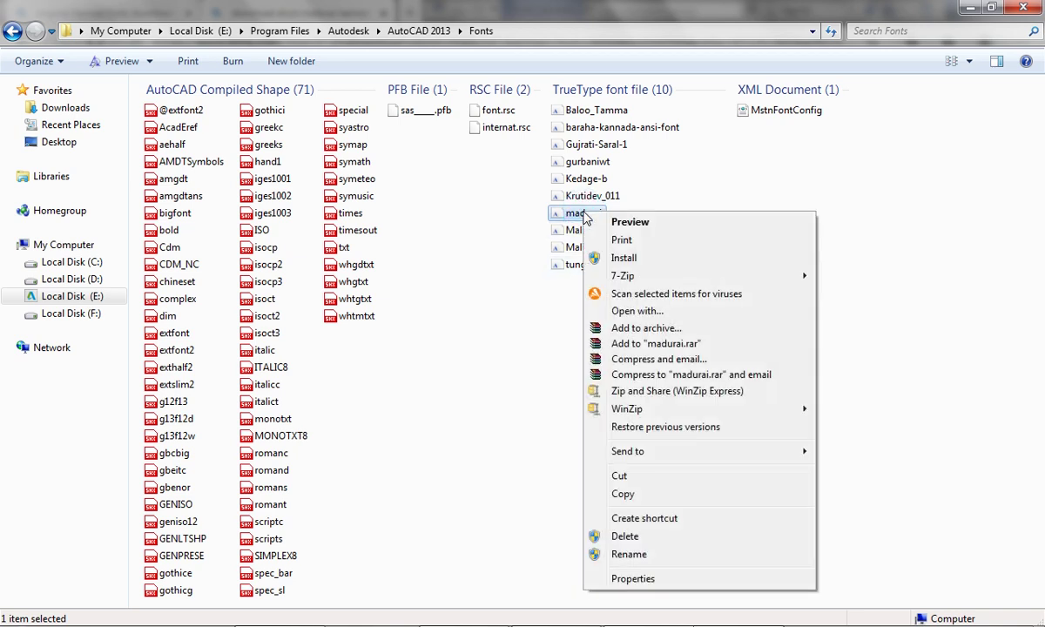
click(632, 260)
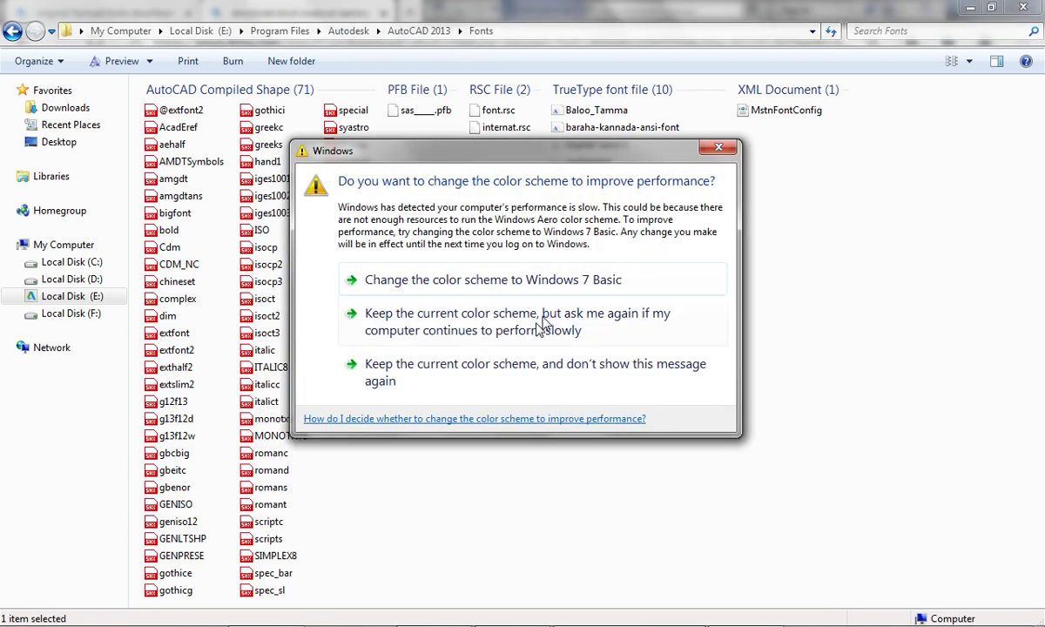
click(525, 336)
right_click(586, 216)
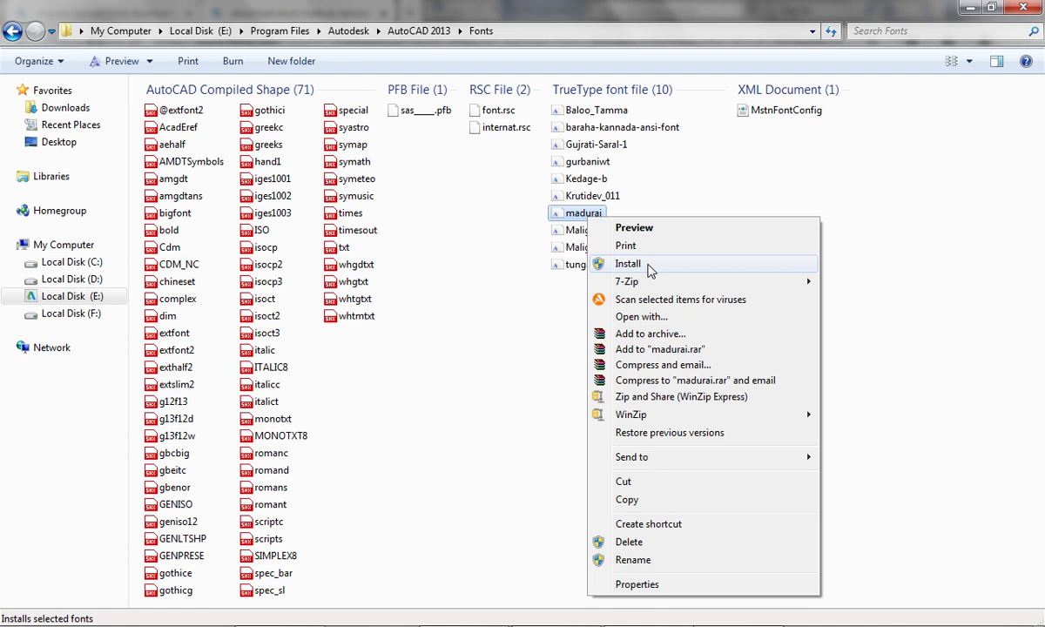
click(825, 379)
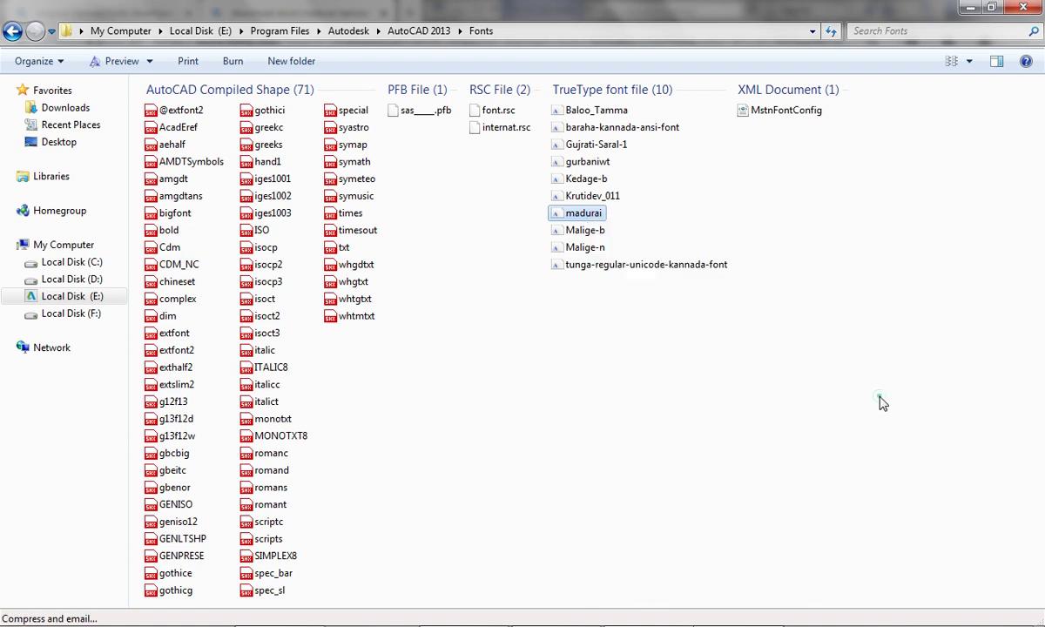
mouse_move(649, 610)
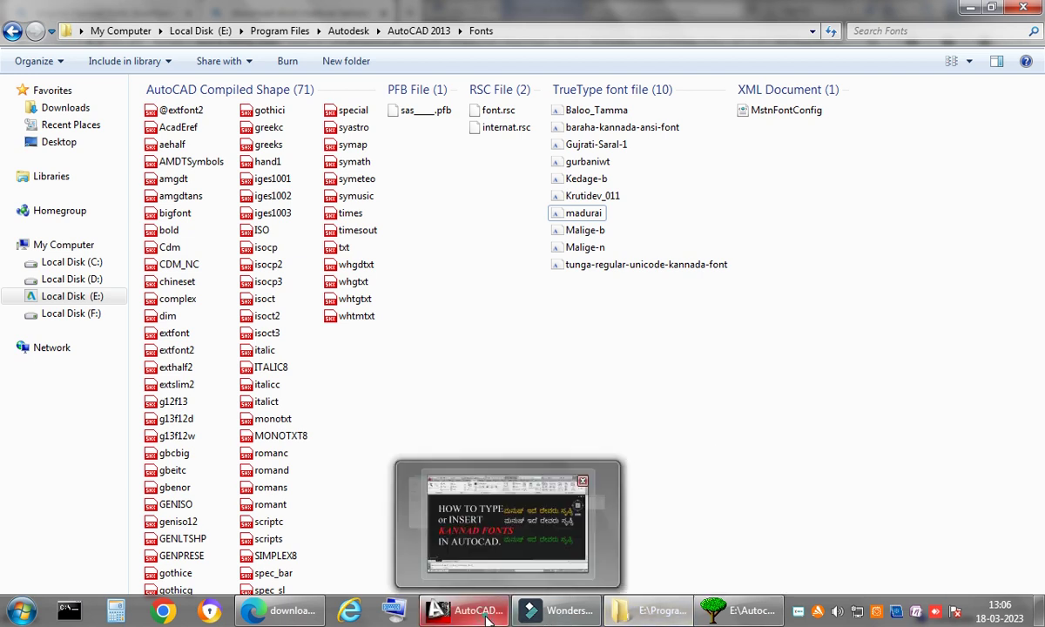
Start MTEXT with T, draw a text box right of the Kannada lines, and choose ELCOT-Madurai.
click(459, 611)
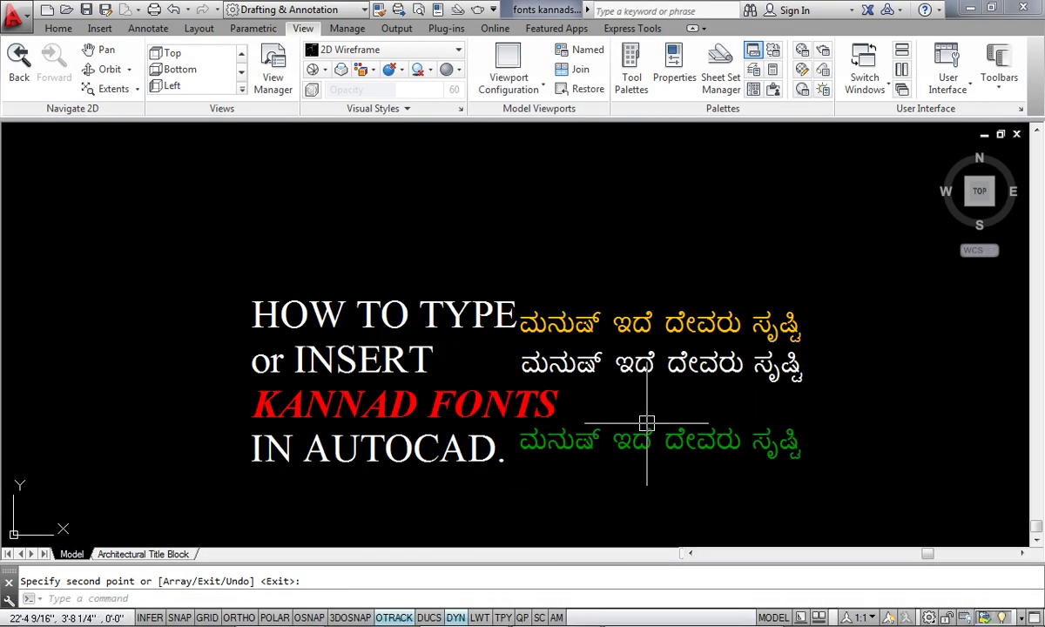
scroll(662, 386, down, 3)
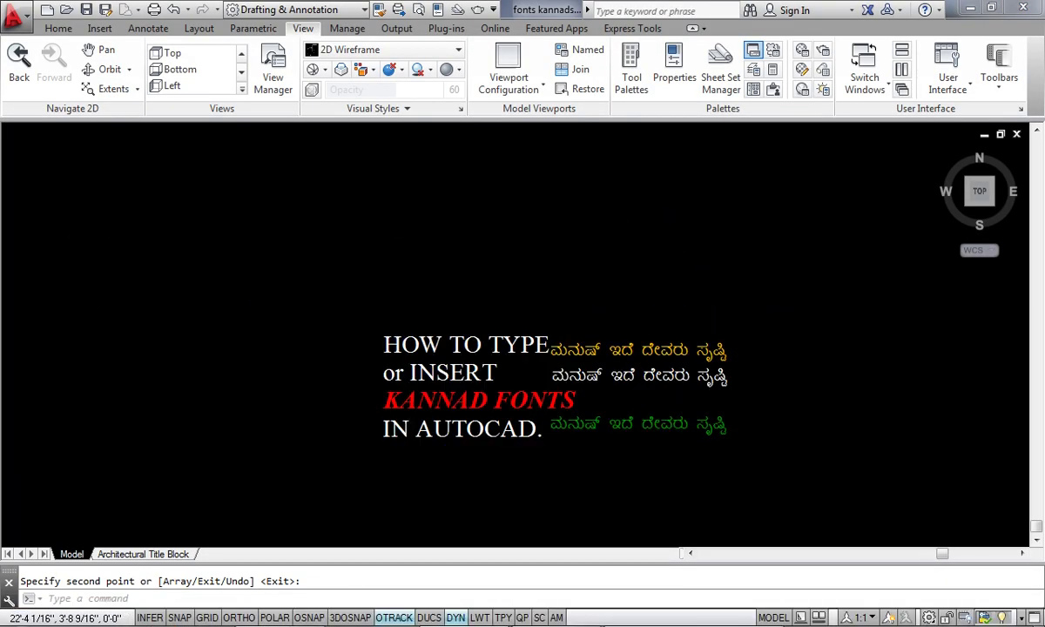
scroll(697, 393, up, 3)
scroll(522, 314, up, 4)
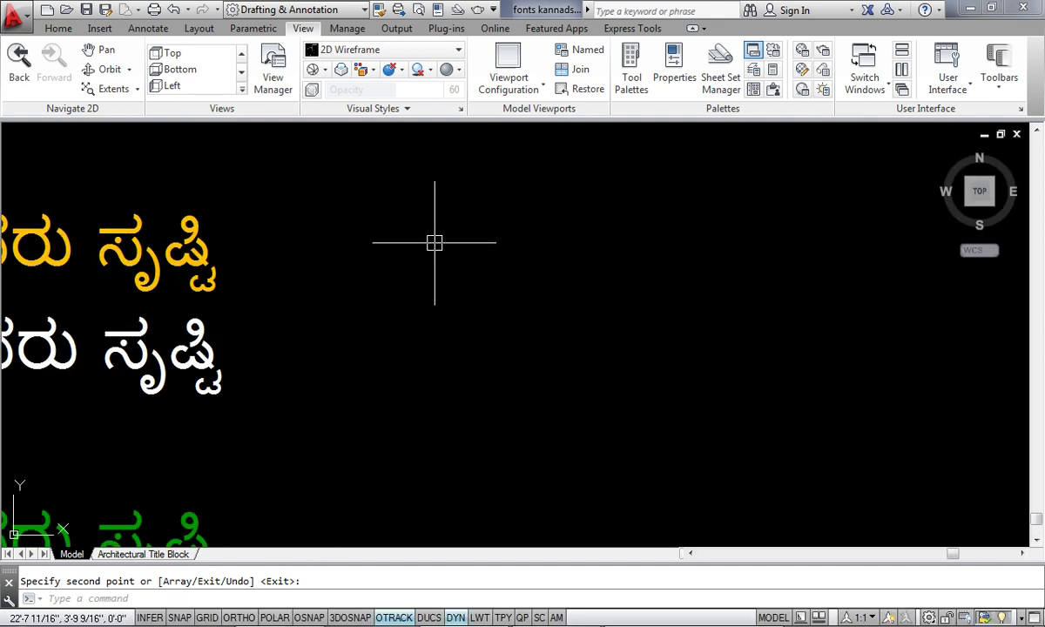
text(t)
key(Return)
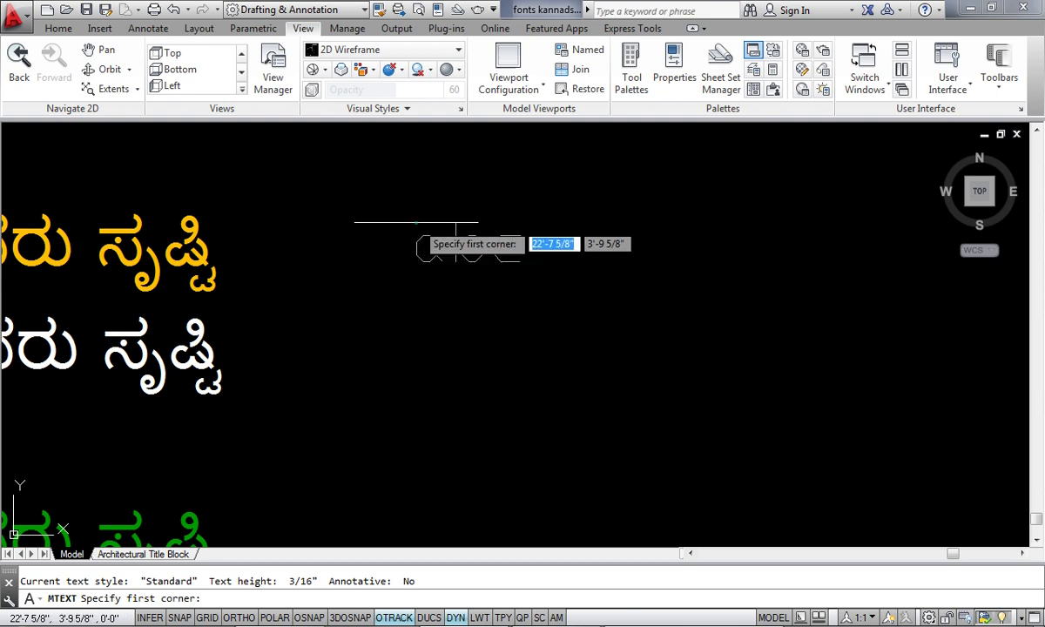
click(416, 223)
click(854, 291)
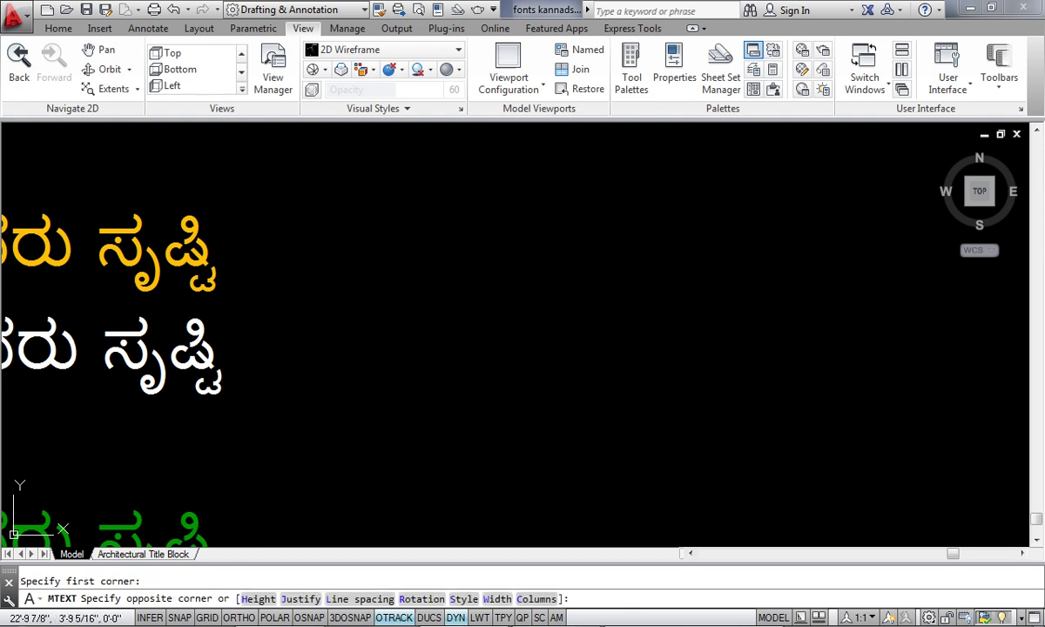
click(503, 120)
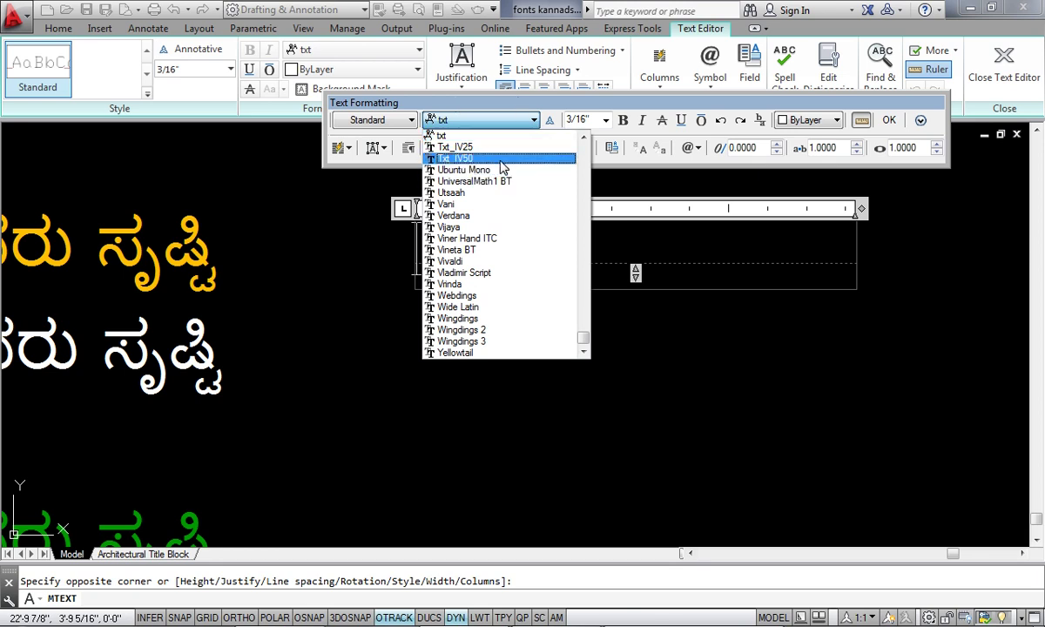
text(e)
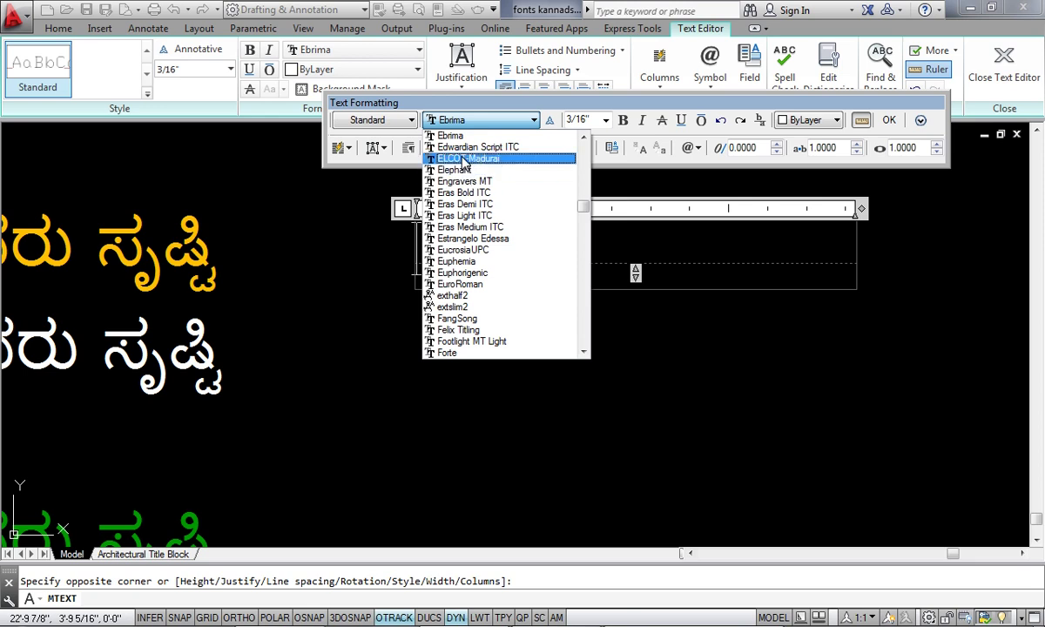
click(486, 162)
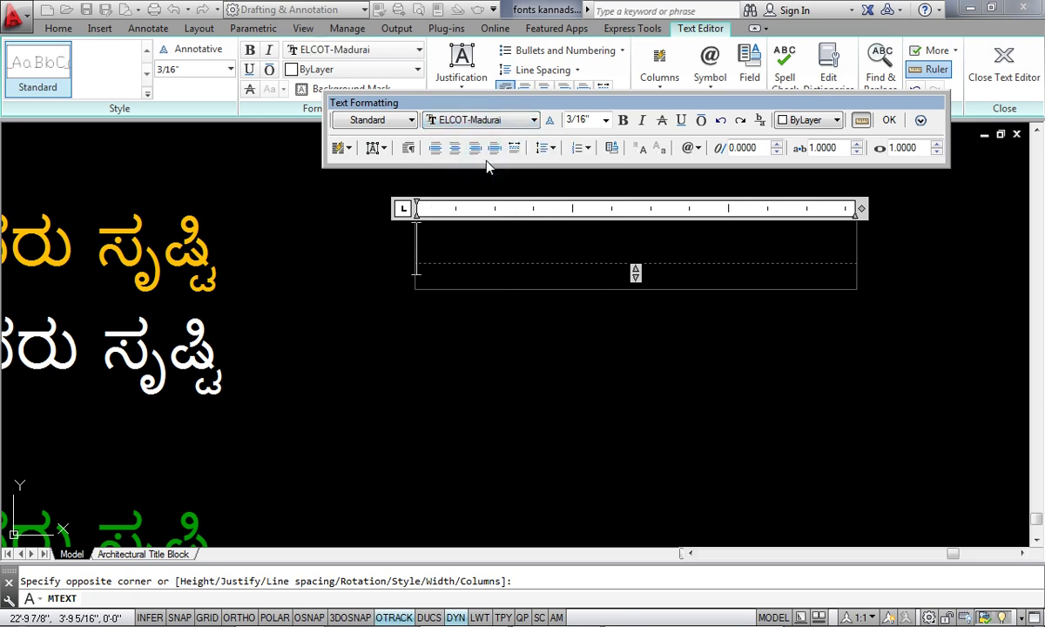
Type the lines 'ewwerwttyrty', 'zgfd' and 'bvnbv' and commit the text block.
click(452, 240)
text(ewwerwttyrty)
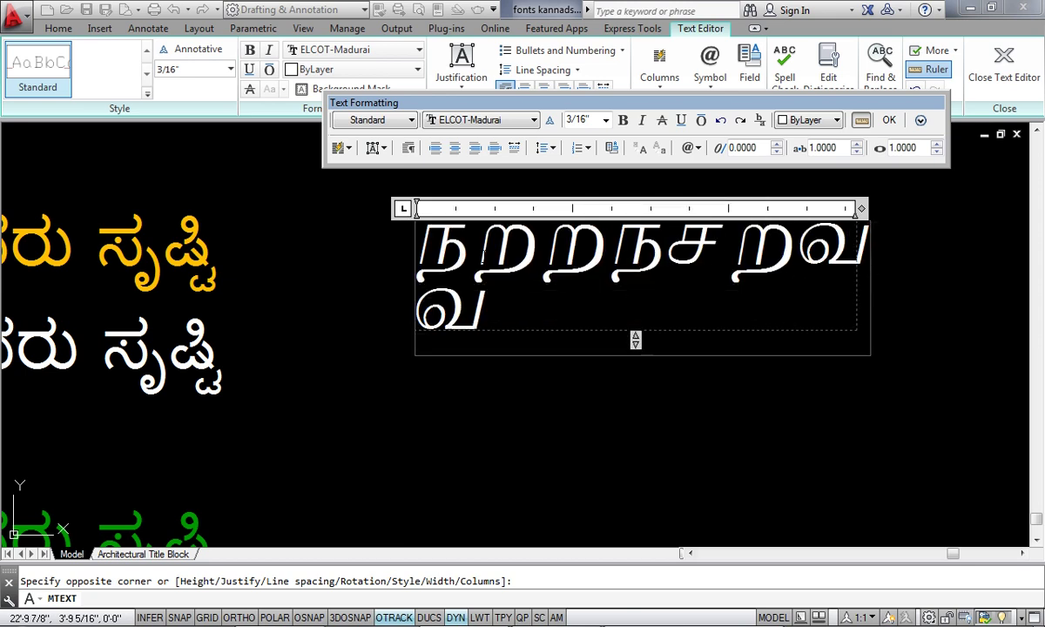
key(Return)
text(zgfd)
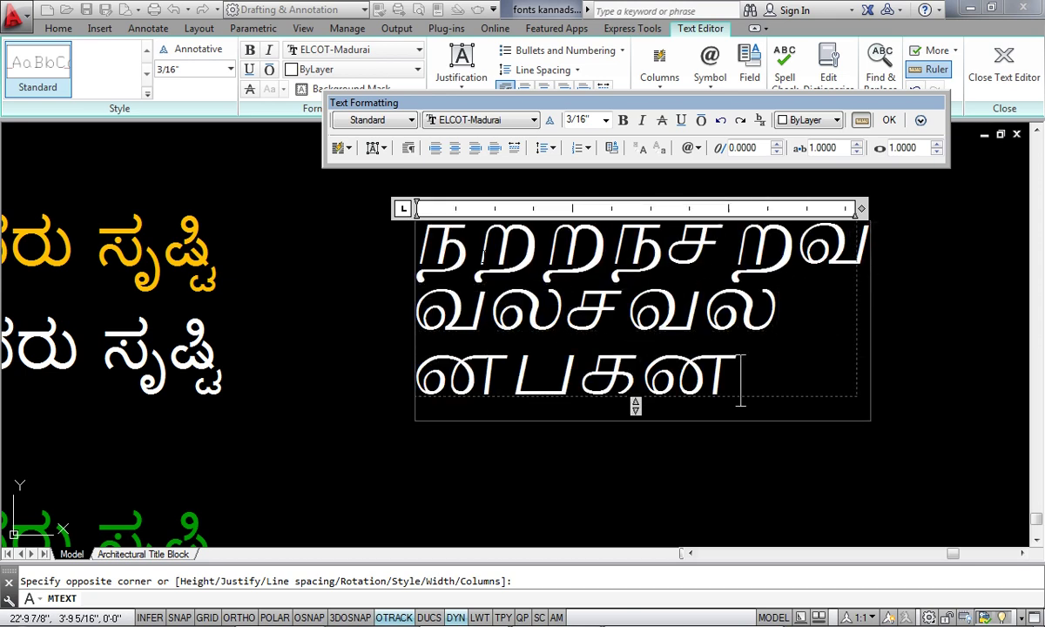
key(Return)
text(bvnbv)
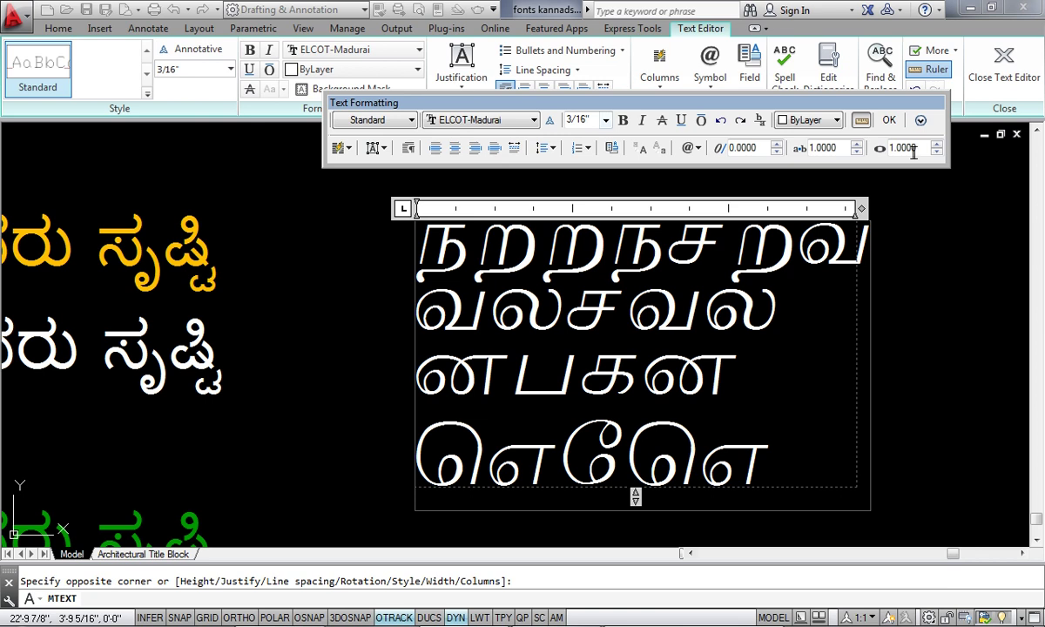
click(889, 120)
scroll(522, 258, down, 2)
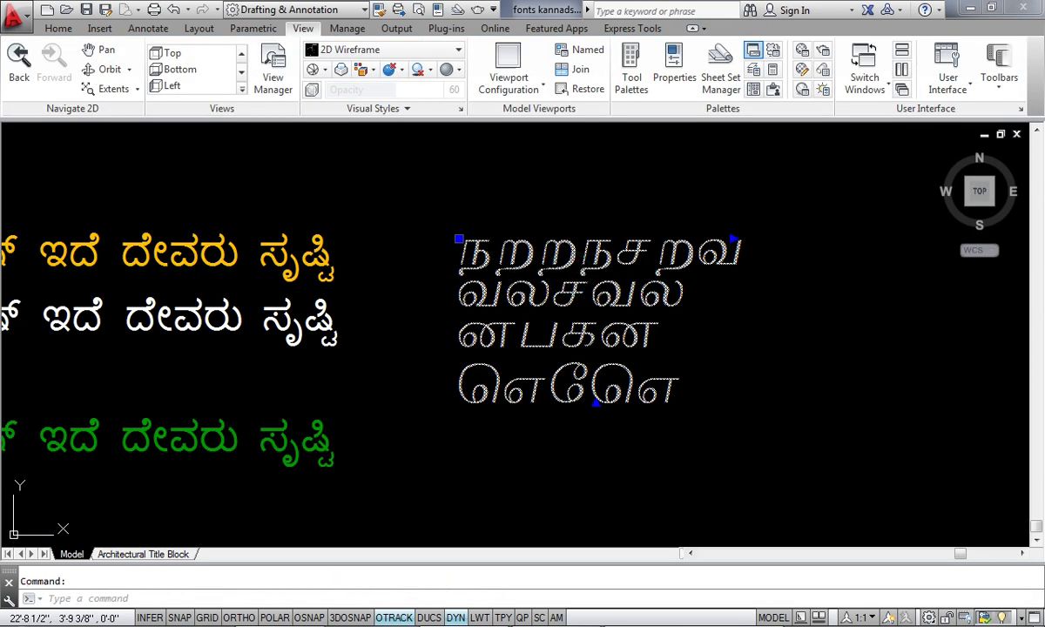
Reopen the ELCOT-Madurai text, widen its box and add two more Tamil lines.
double_click(722, 294)
scroll(749, 305, down, 2)
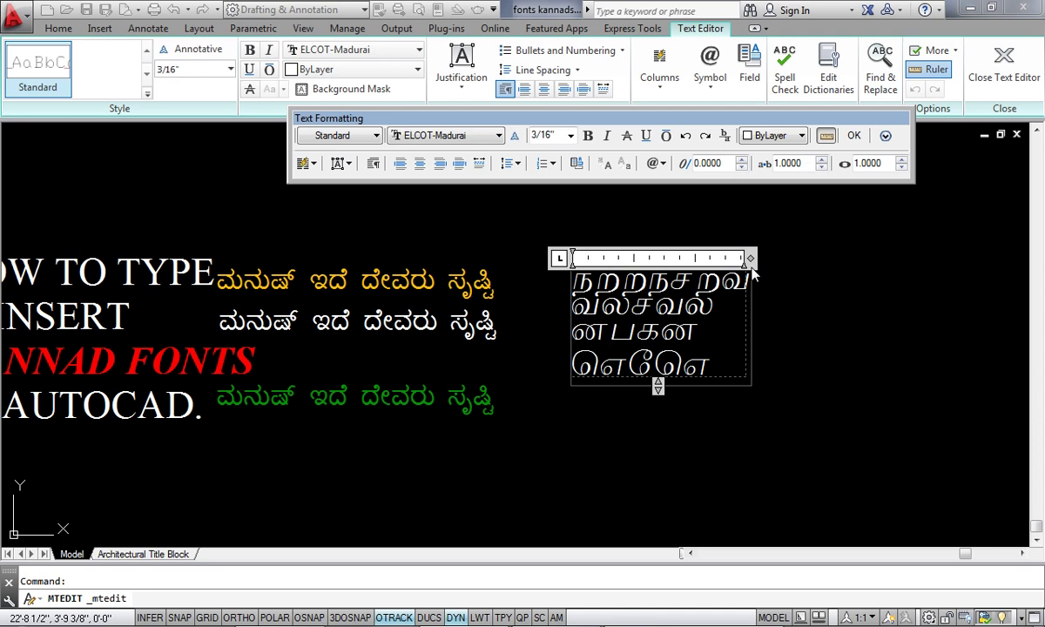
drag(756, 259, 967, 259)
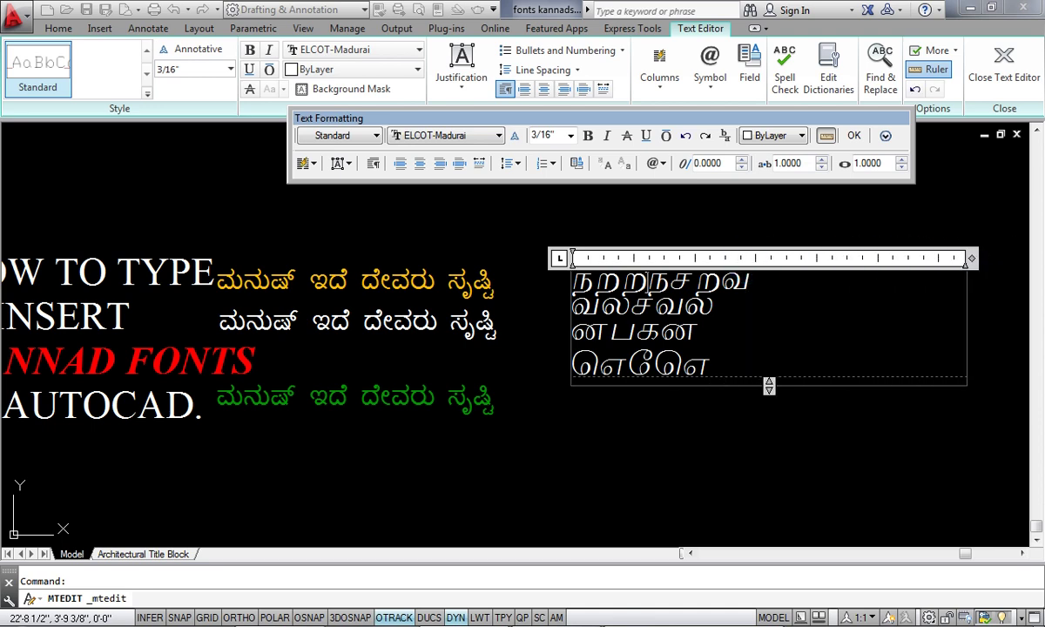
click(751, 303)
click(730, 357)
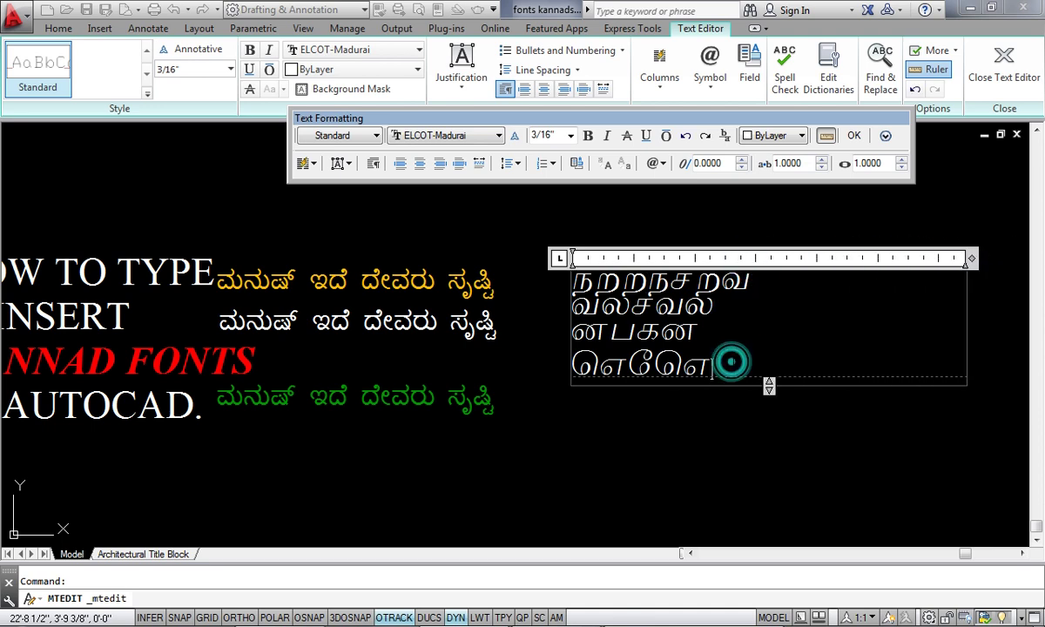
text(ரலைர)
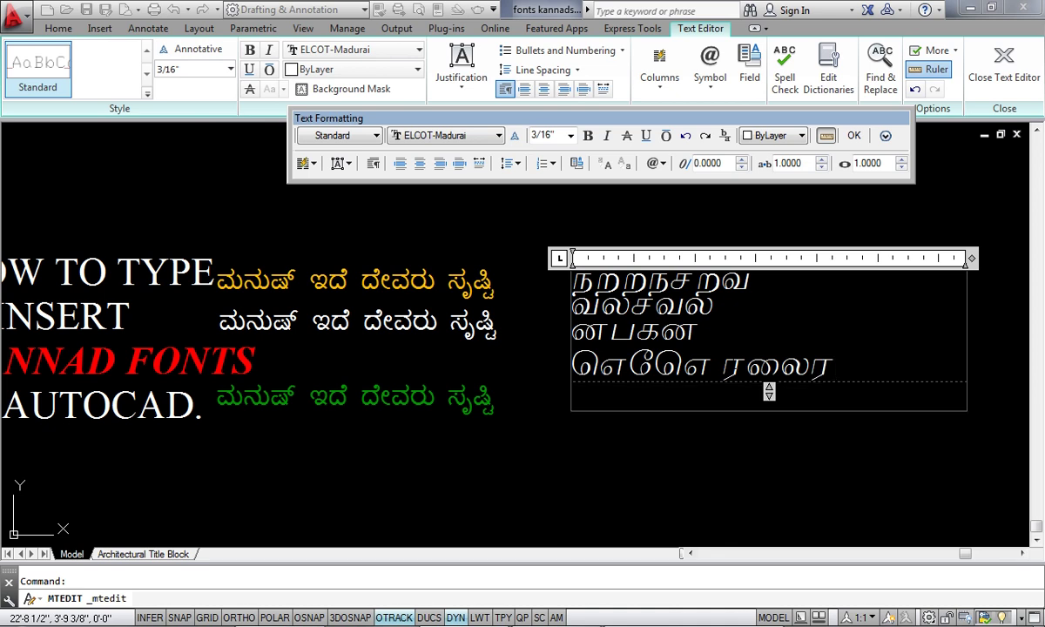
key(Return)
text(கனபகஙர்தபதாப)
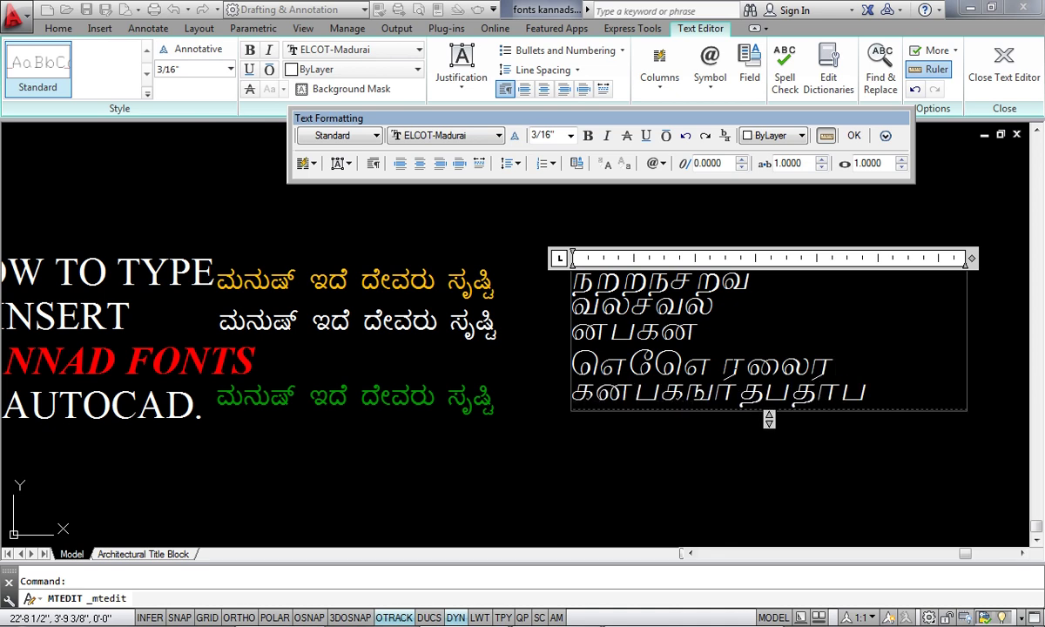
text(ாாபகாபதாப)
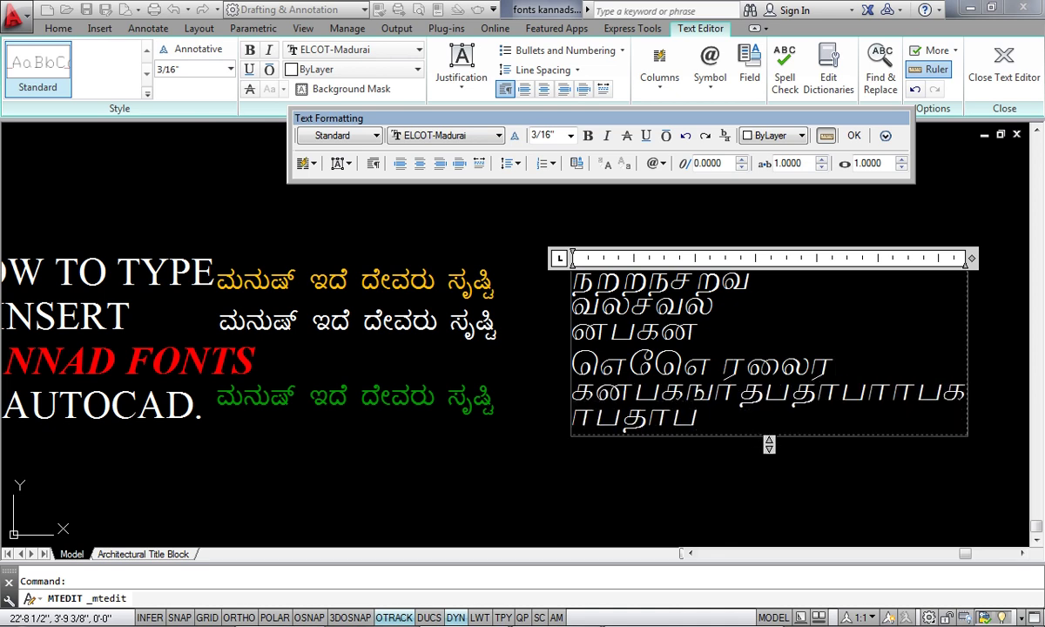
Make all six lines bold, italic and yellow, and close the editor.
drag(705, 418, 575, 295)
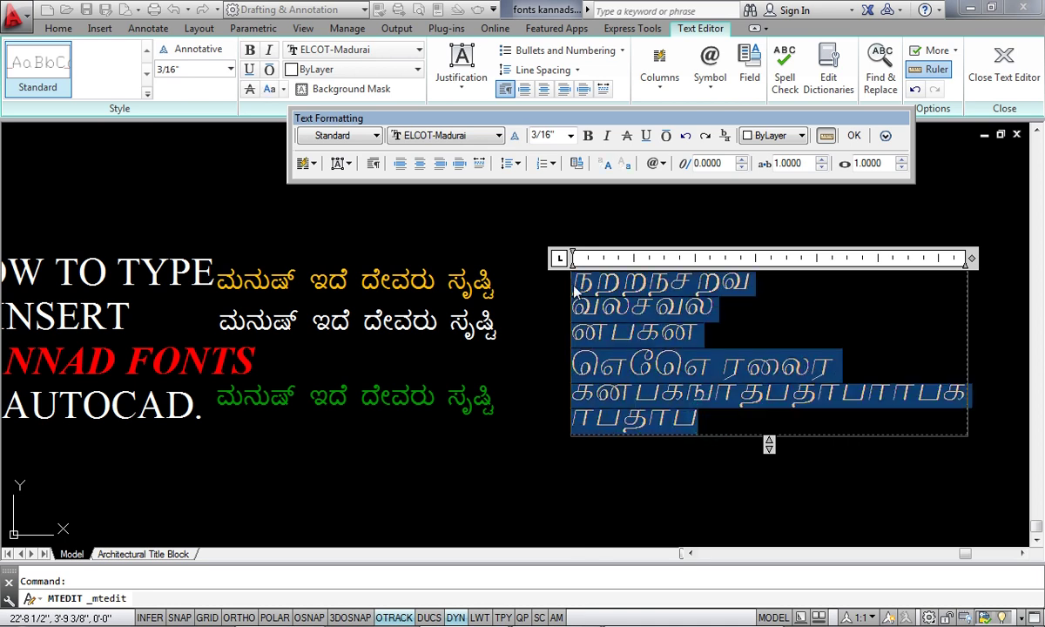
click(608, 136)
click(588, 136)
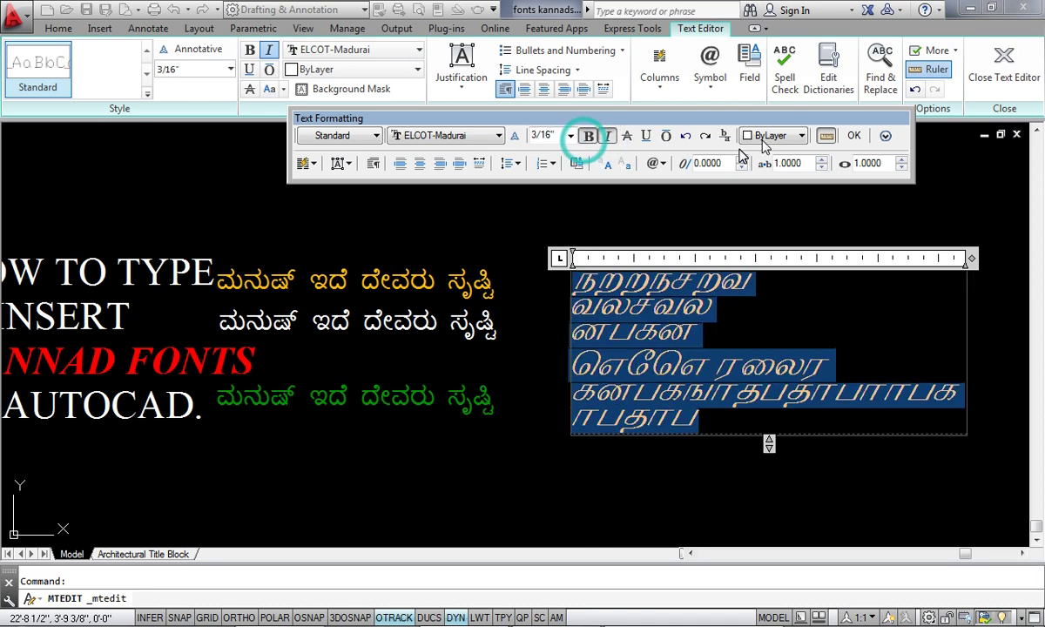
click(801, 135)
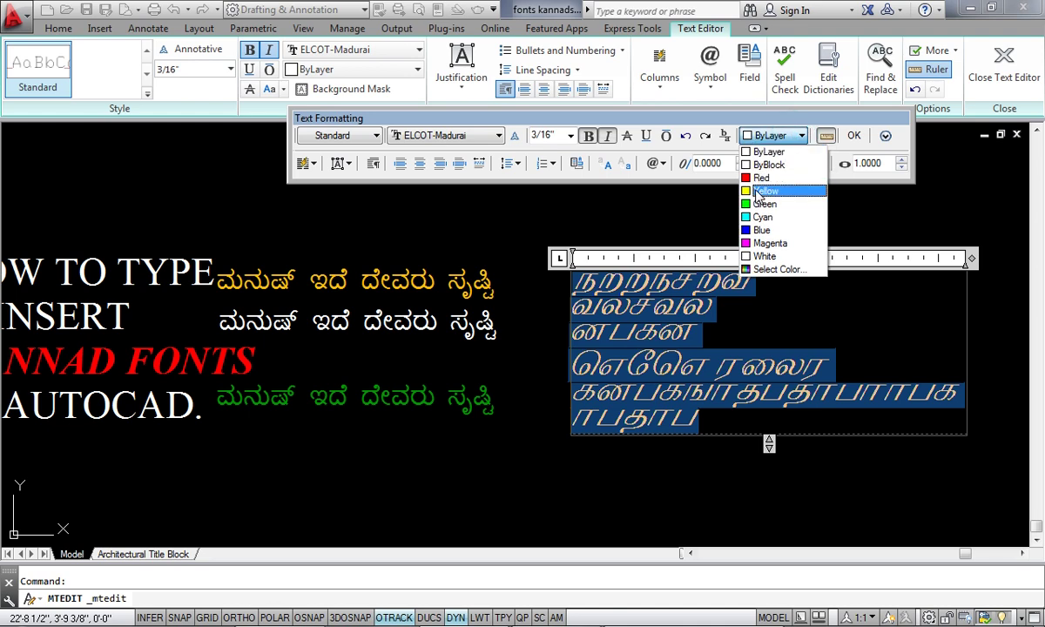
click(754, 191)
click(854, 135)
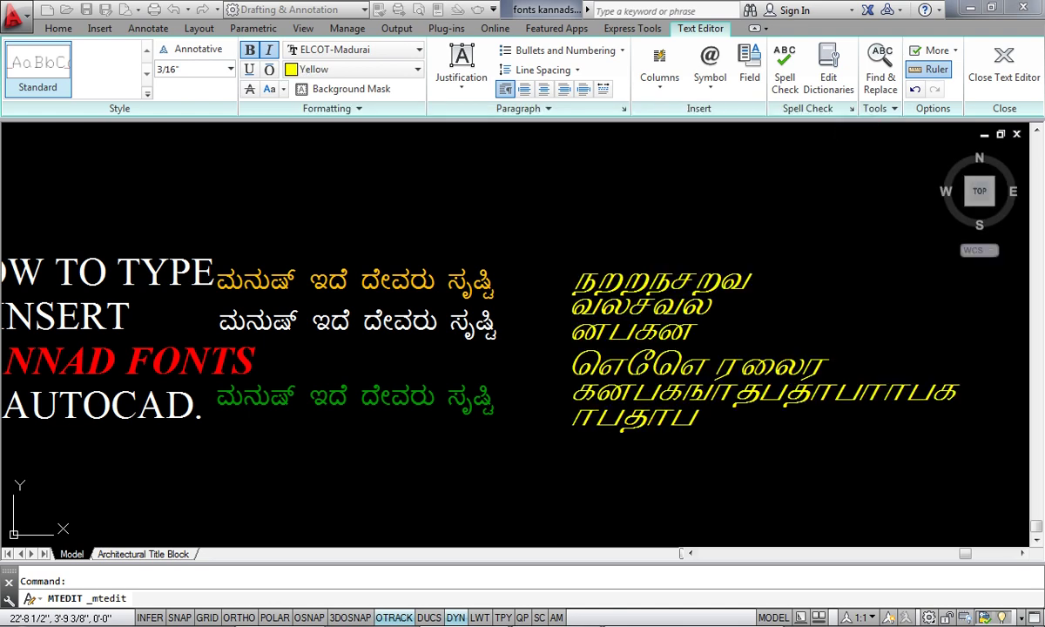
Pan and zoom out to show the whole drawing, including the HOW TO TYPE title.
middle_drag(559, 324, 489, 335)
scroll(488, 340, up, 2)
scroll(489, 335, down, 2)
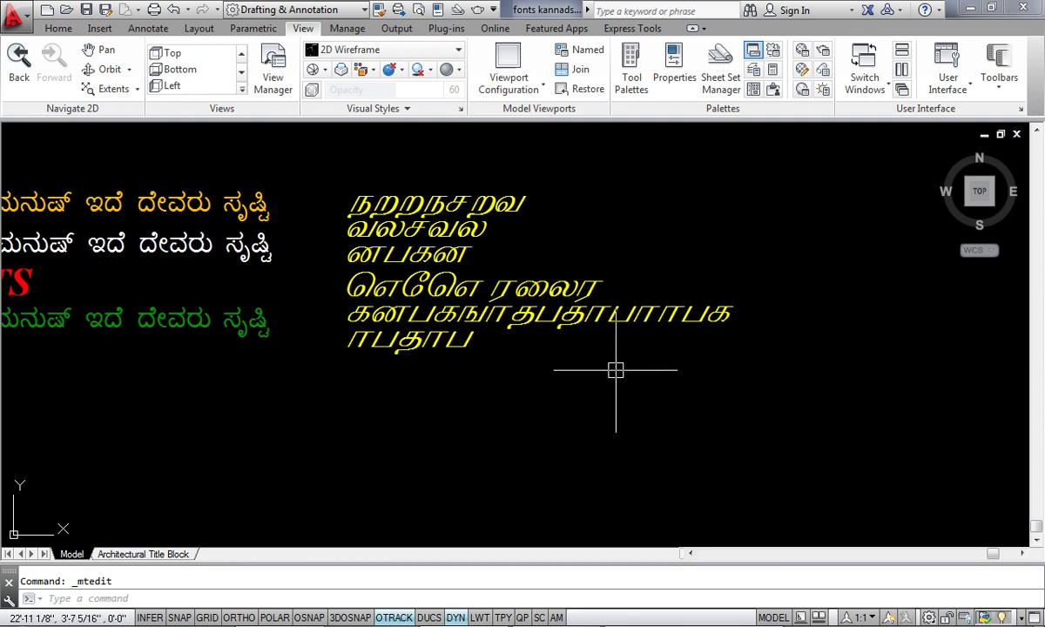
scroll(570, 336, down, 2)
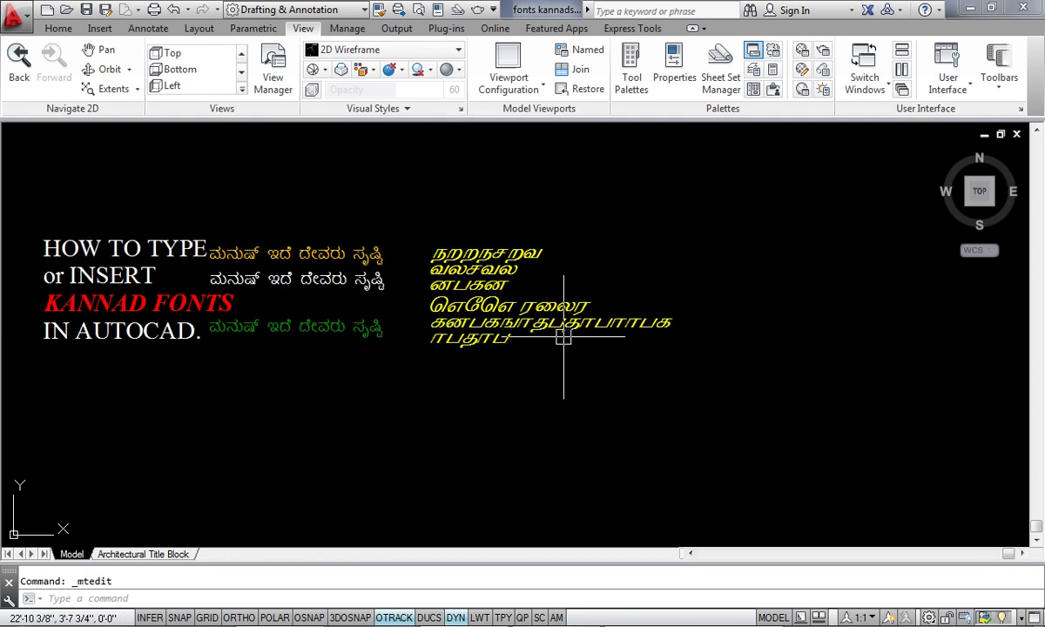
middle_drag(478, 397, 579, 397)
scroll(647, 385, up, 1)
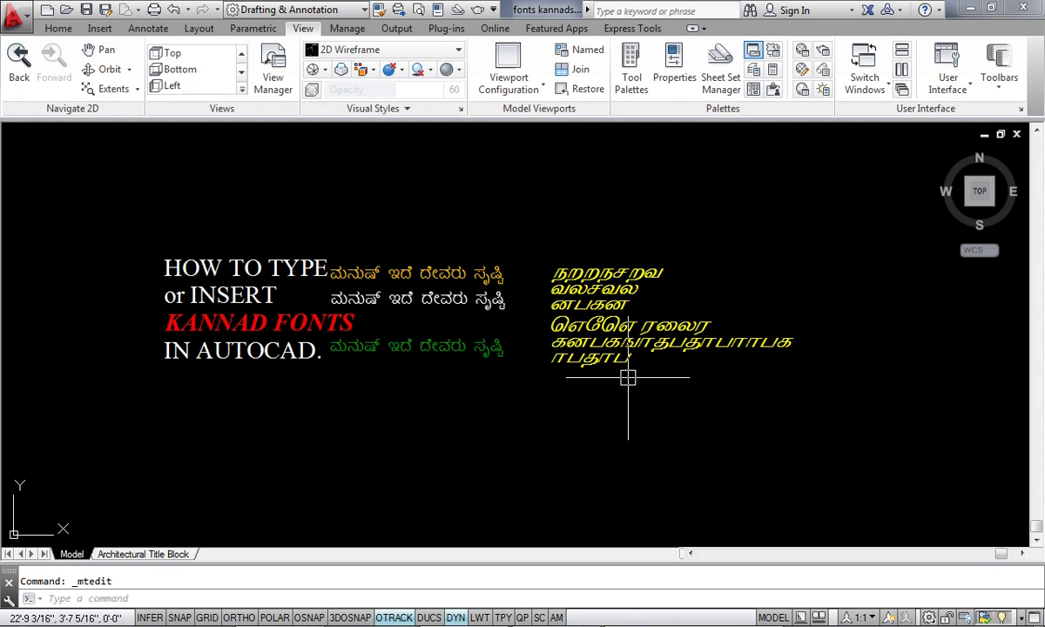
scroll(628, 378, up, 1)
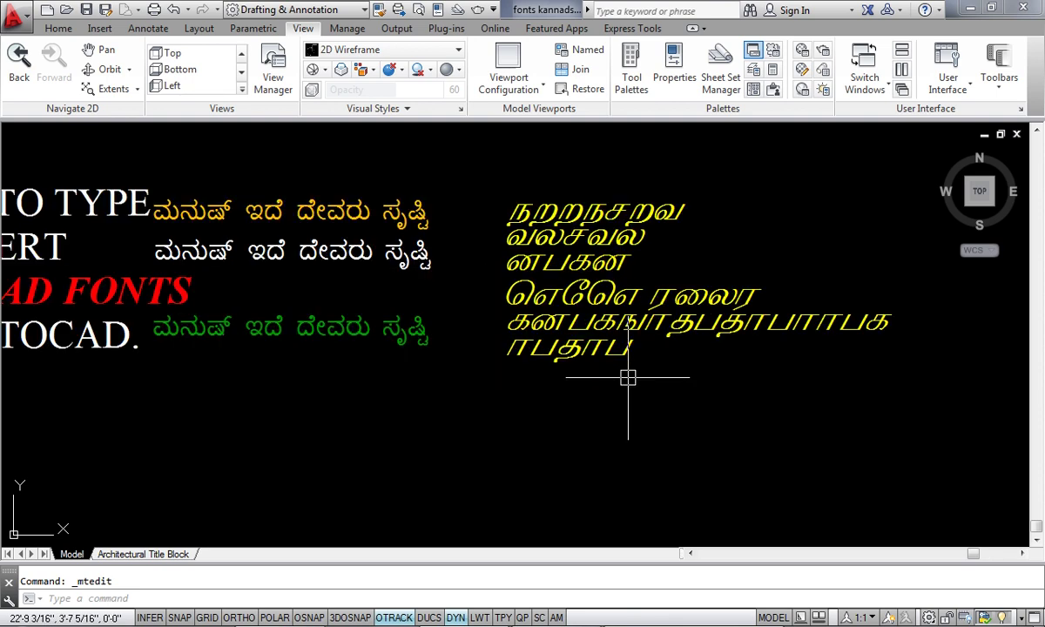
scroll(629, 377, up, 1)
middle_click(635, 382)
middle_click(635, 383)
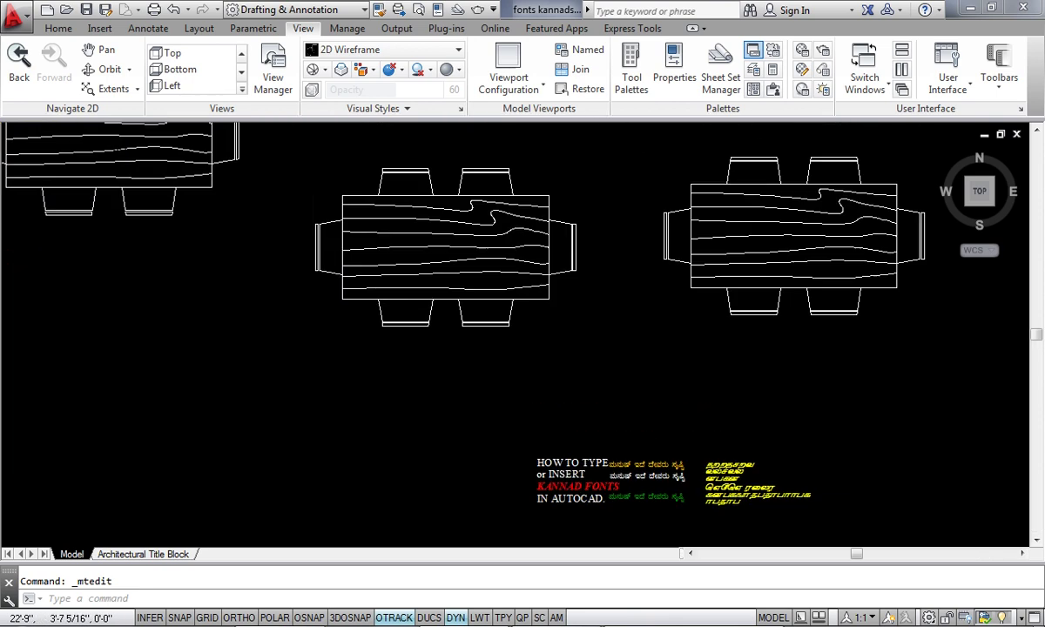
scroll(712, 392, down, 8)
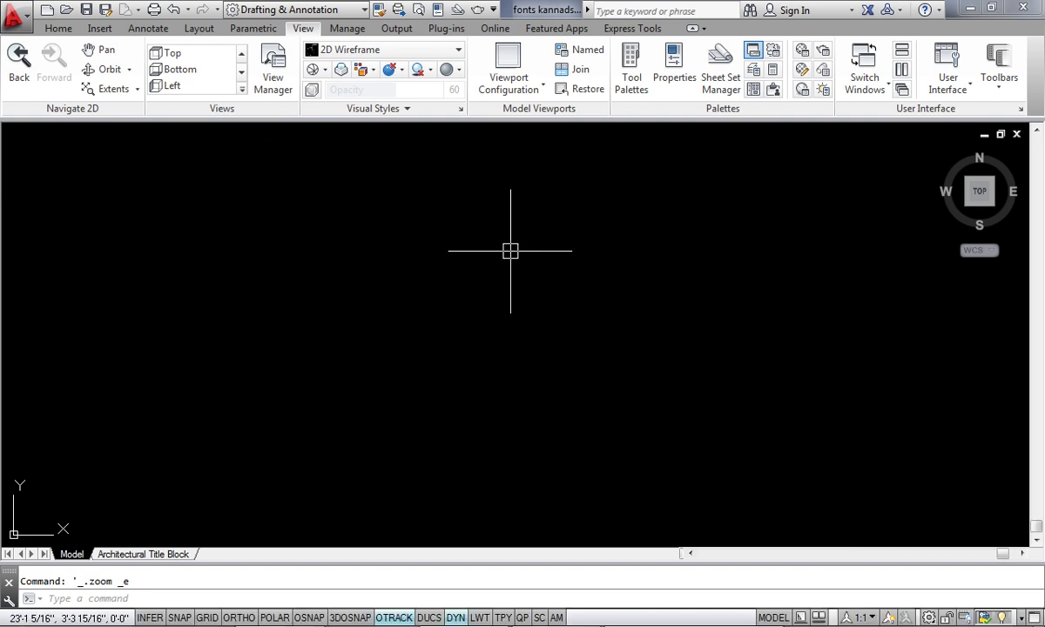
Pan to the empty area above the yellow Tamil text, then exit Pan.
right_click(521, 247)
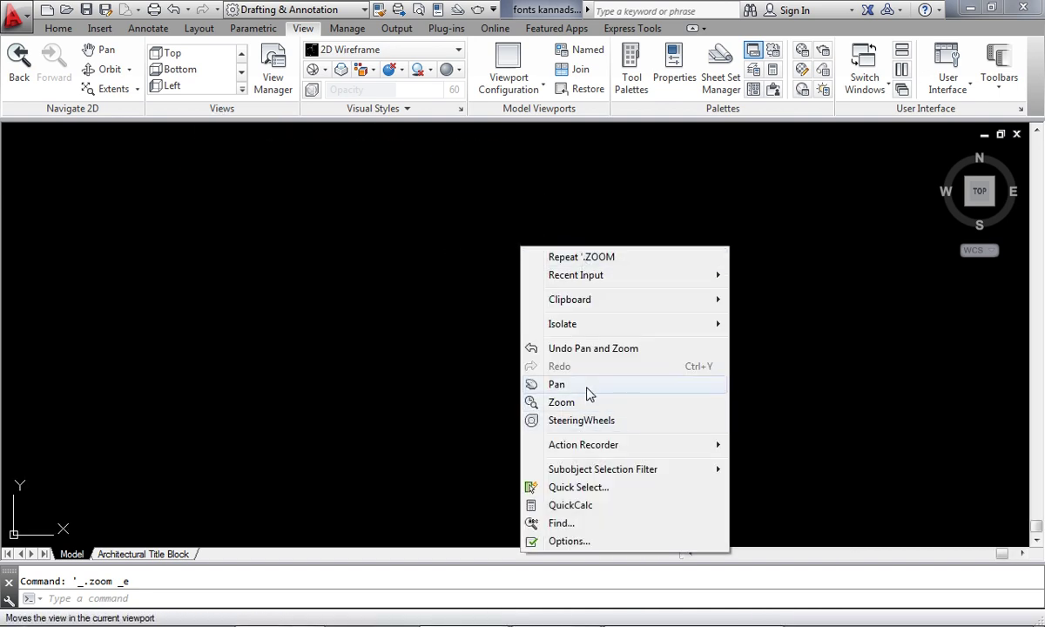
click(586, 390)
scroll(537, 275, up, 5)
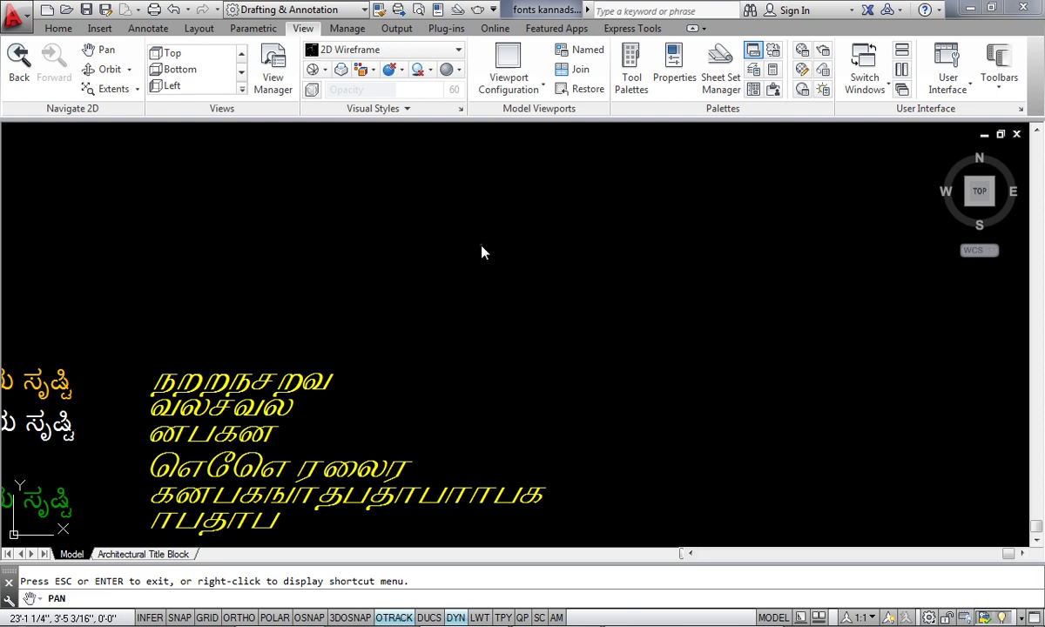
right_click(482, 248)
click(515, 255)
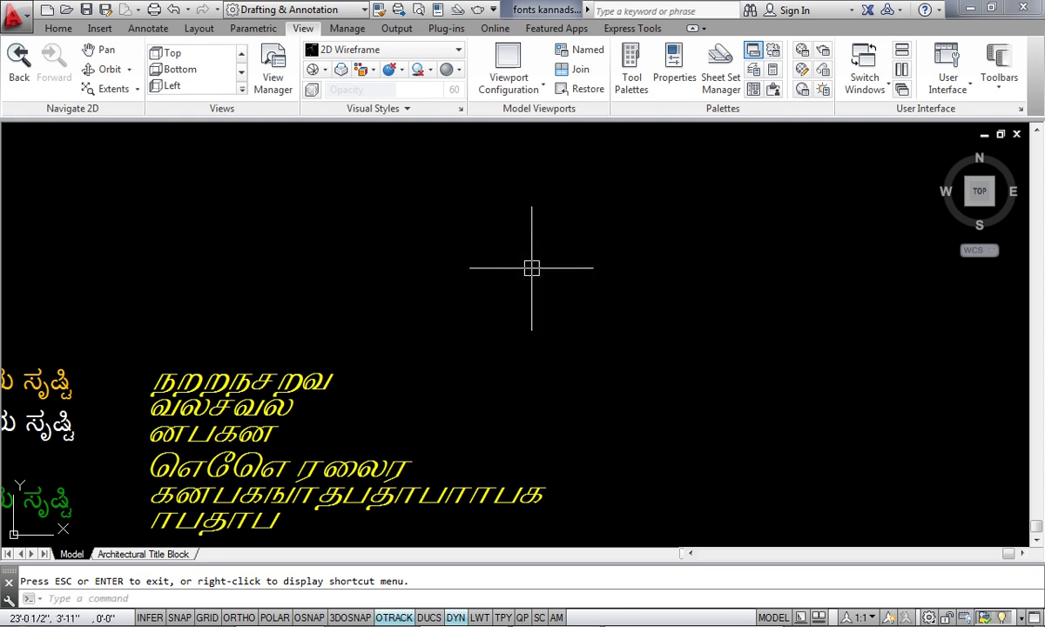
Open Text Style with ST and pick ELCOT-Madurai as the Standard style's font.
text(ST)
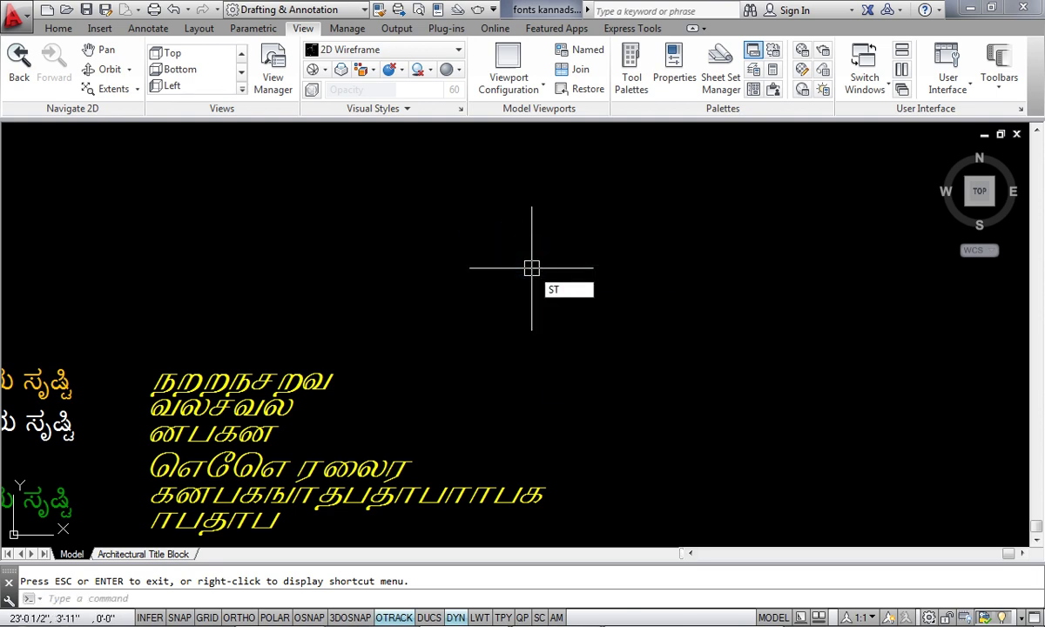
key(Return)
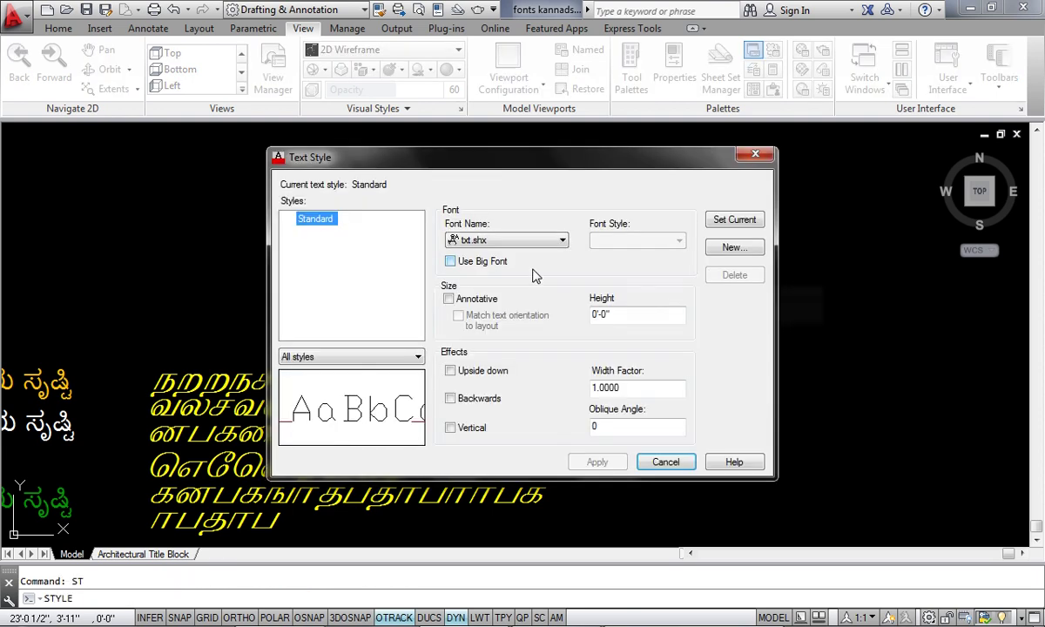
drag(547, 159, 552, 160)
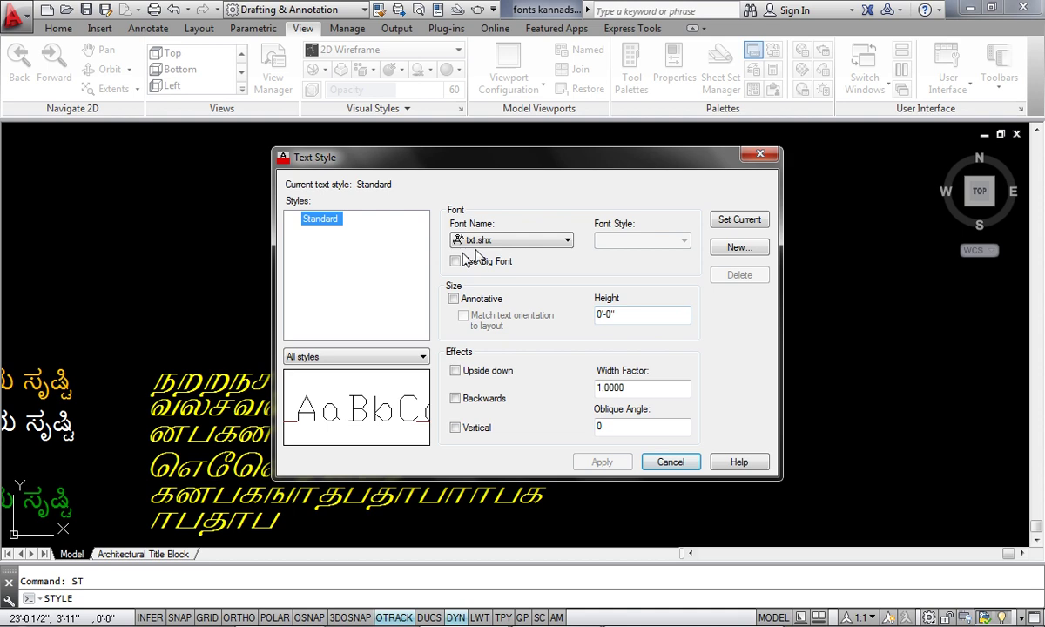
click(558, 242)
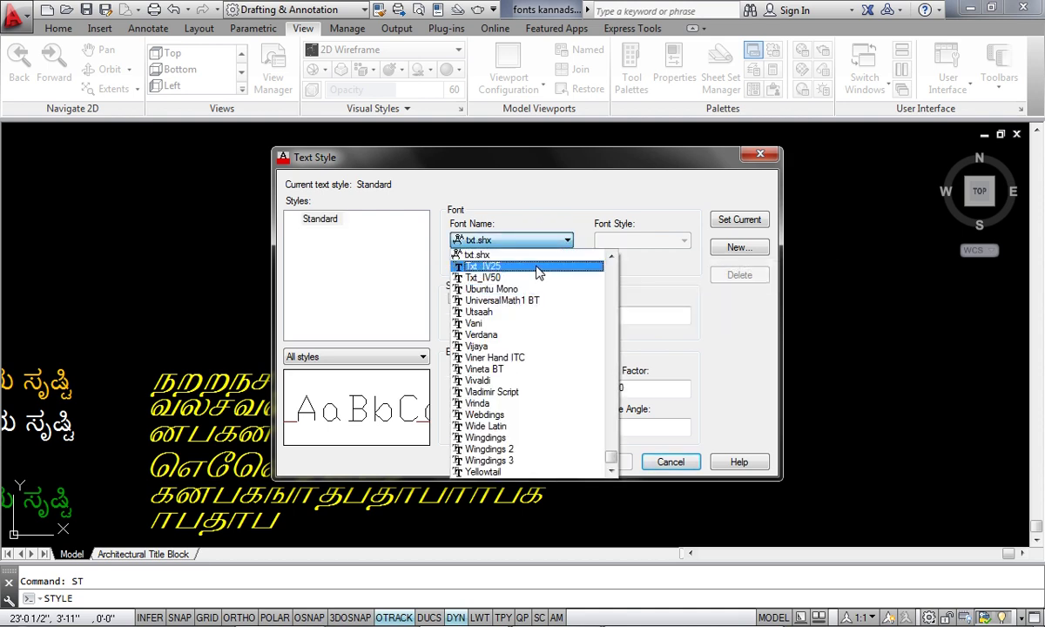
key(e)
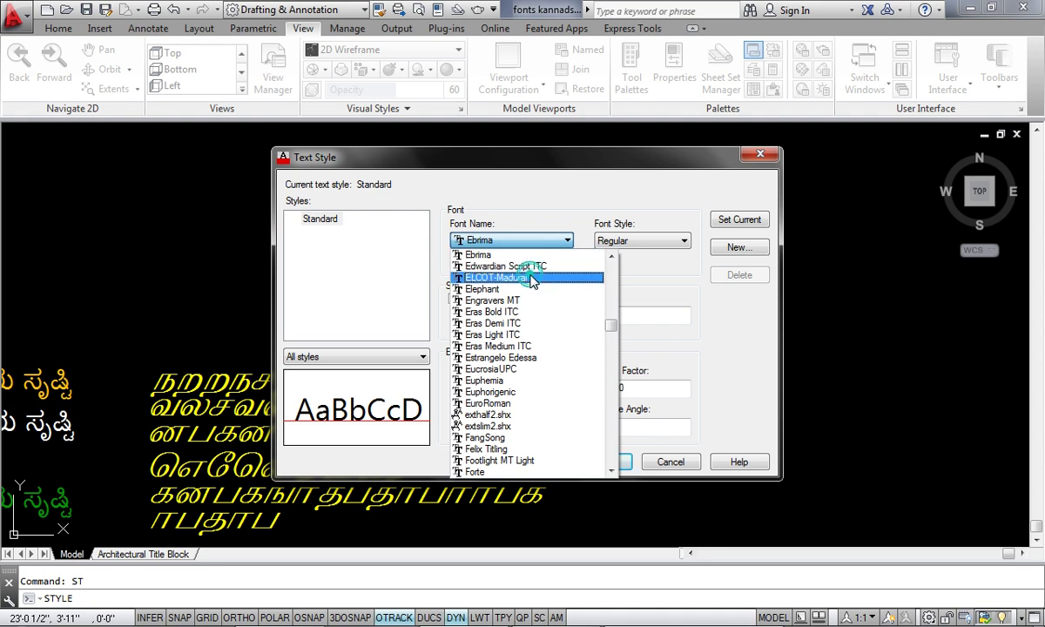
click(532, 278)
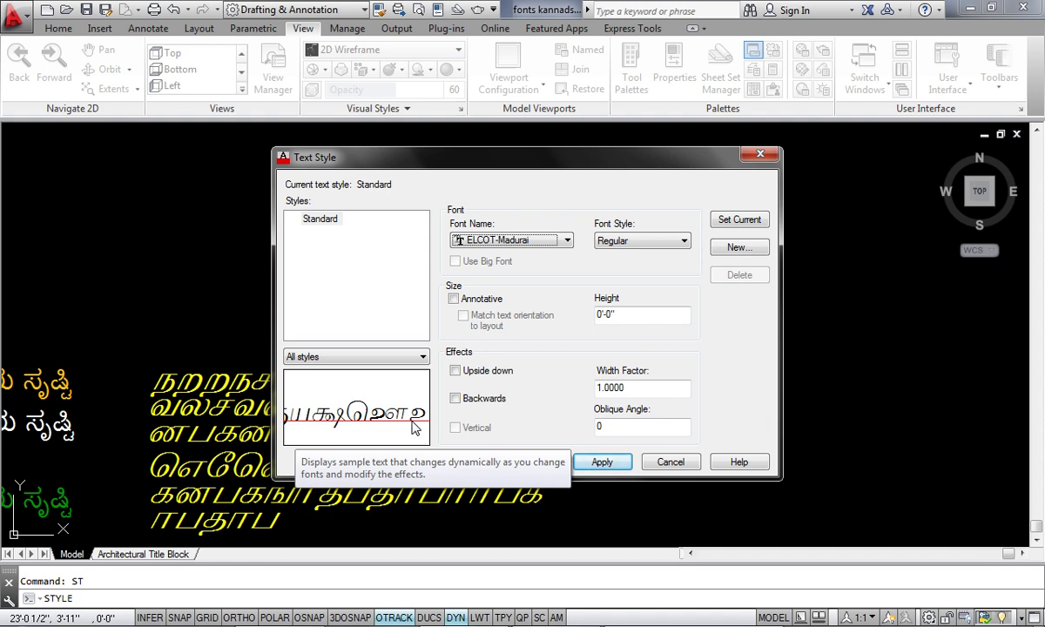
click(565, 241)
drag(613, 334, 612, 269)
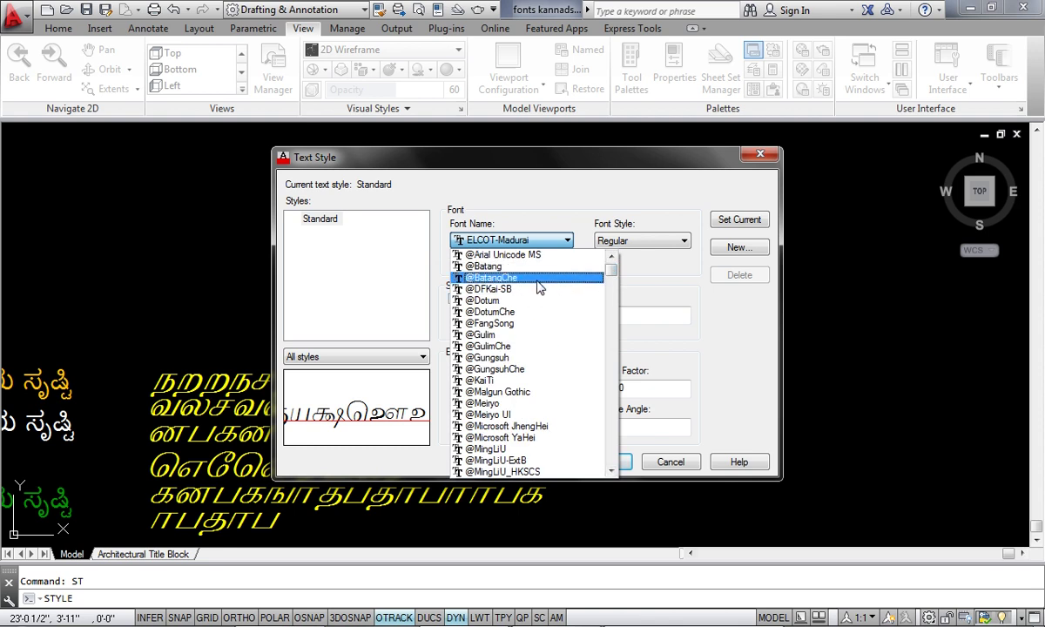
Try Kruti Dev 010, then reselect ELCOT-Madurai, apply it to Standard and close Text Style.
key(k)
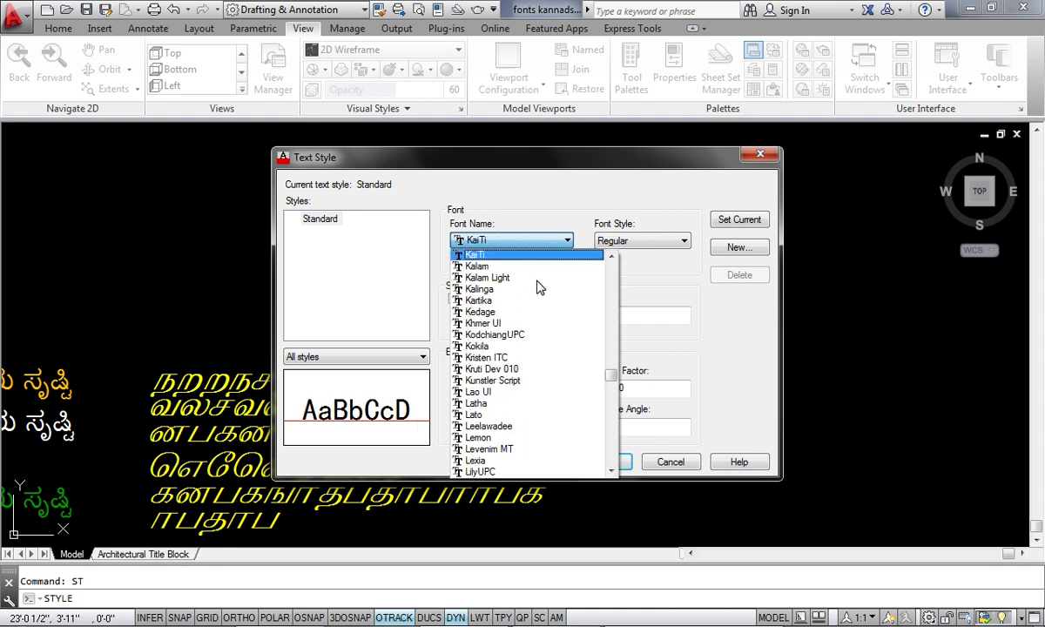
click(492, 369)
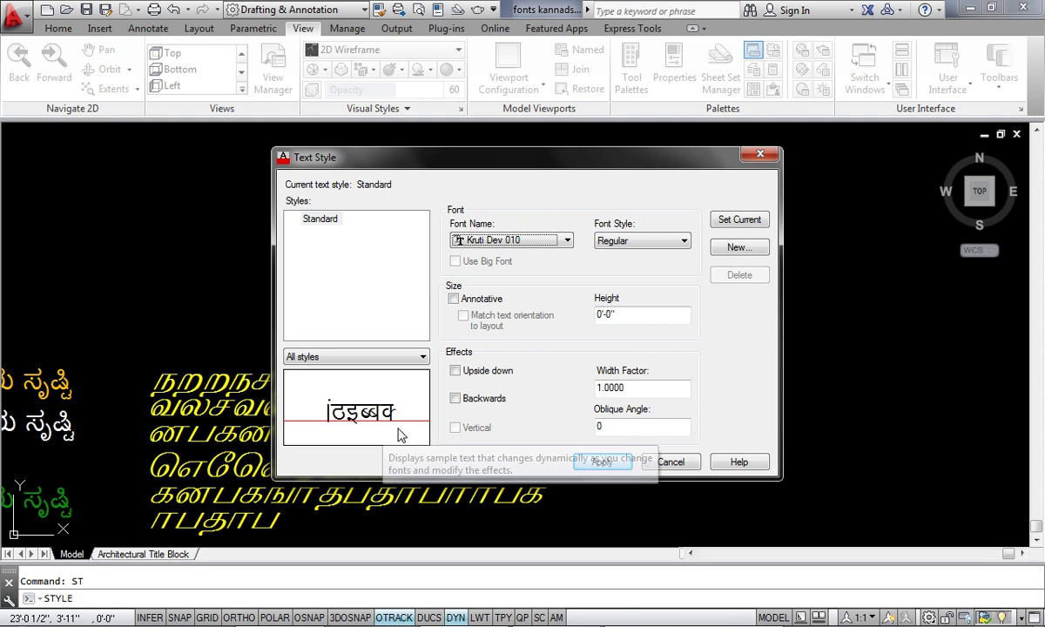
click(568, 244)
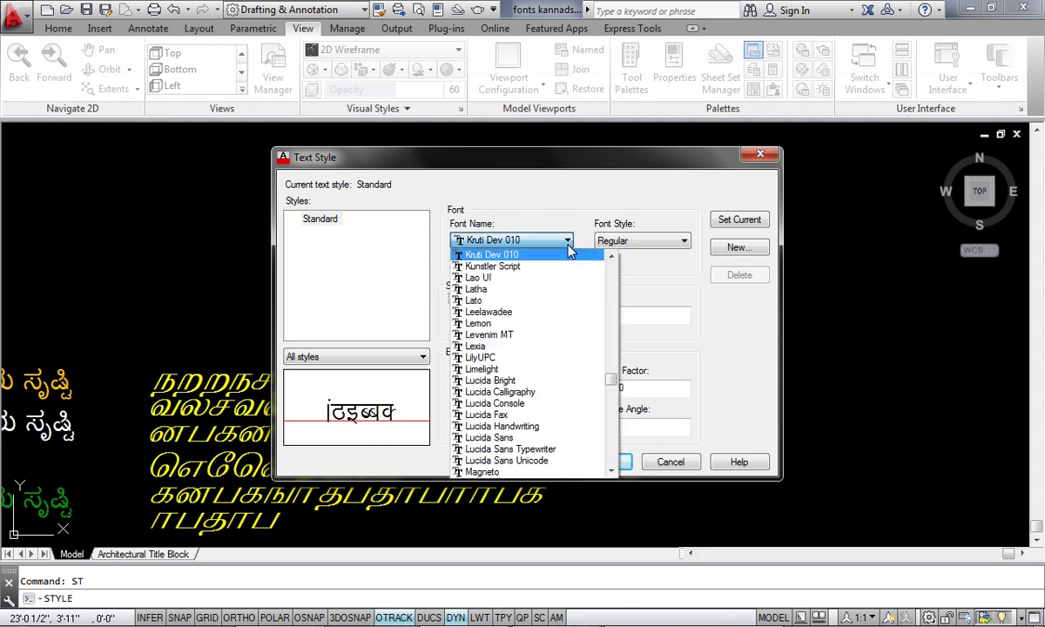
key(e)
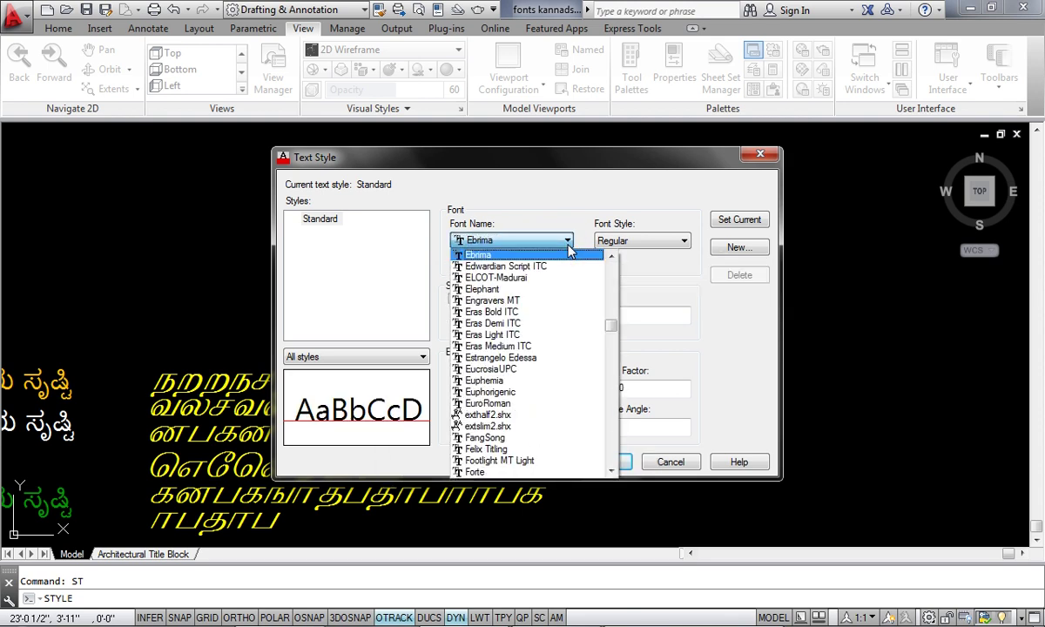
click(519, 277)
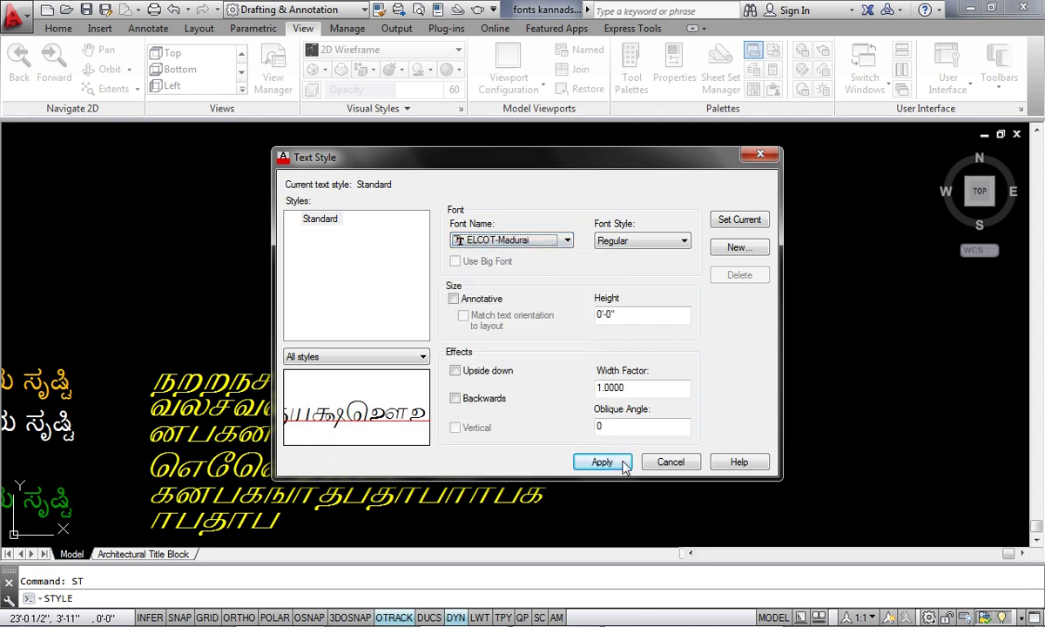
click(610, 463)
click(670, 462)
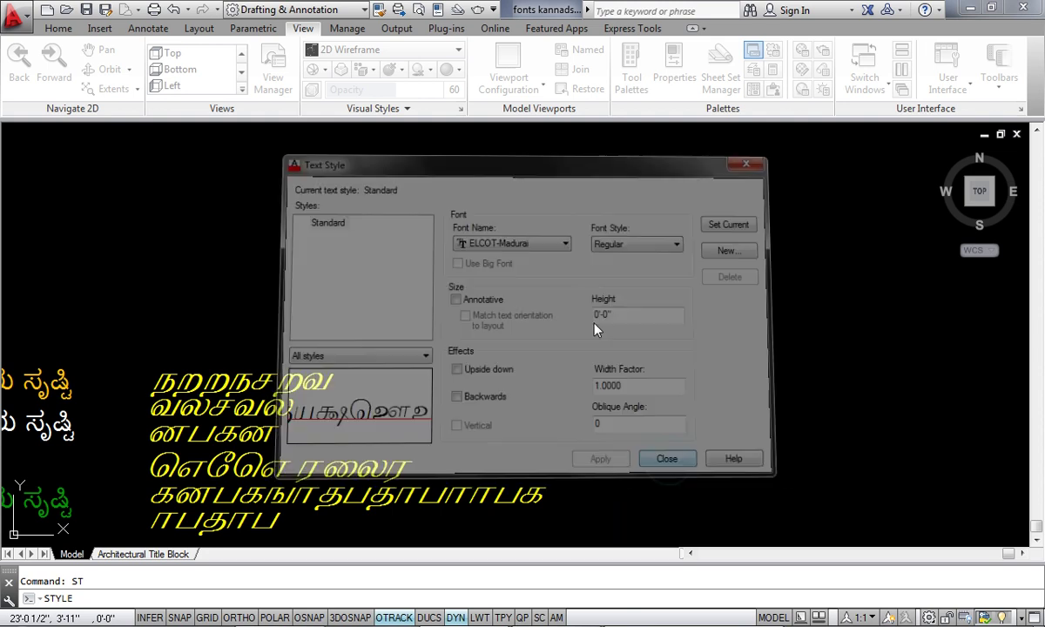
Place a widened three-line Tamil MTEXT block in ELCOT-Madurai above-right of the yellow text.
text(t)
key(Return)
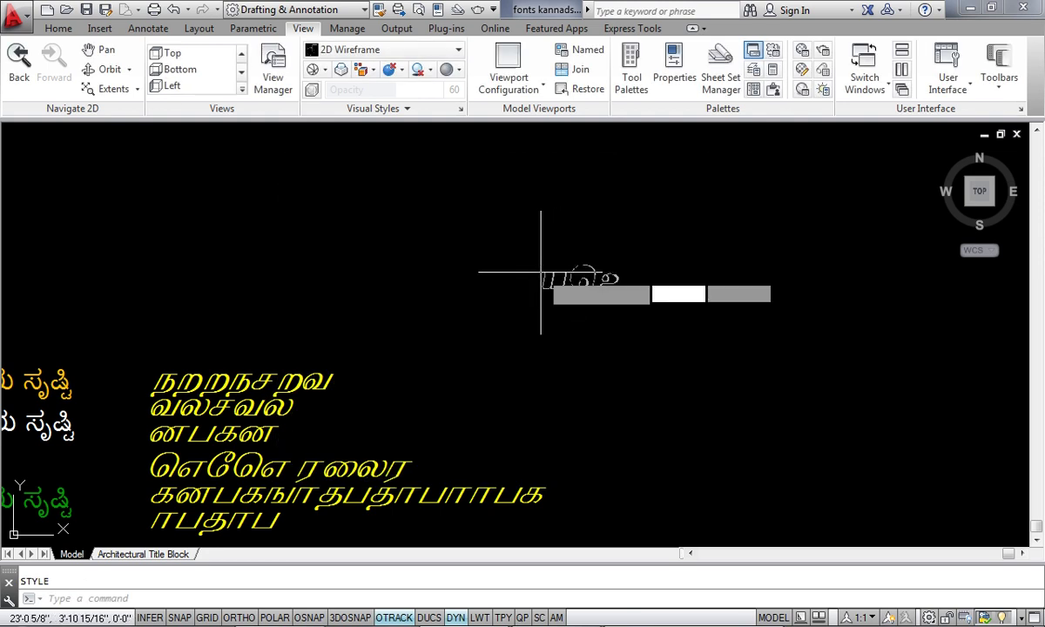
click(507, 273)
click(653, 329)
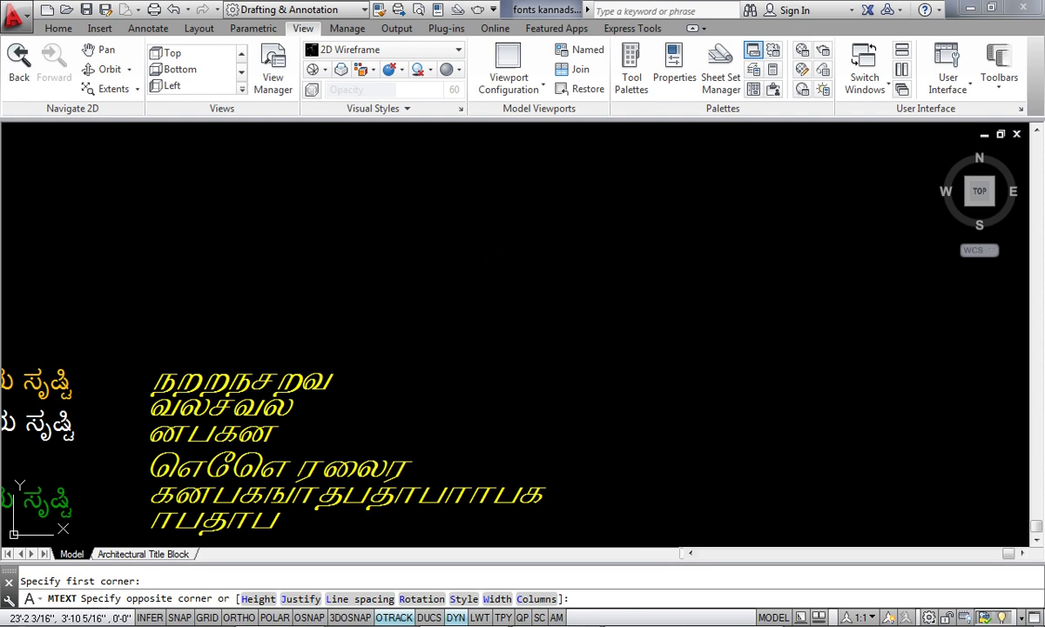
text(ாாமதாமத)
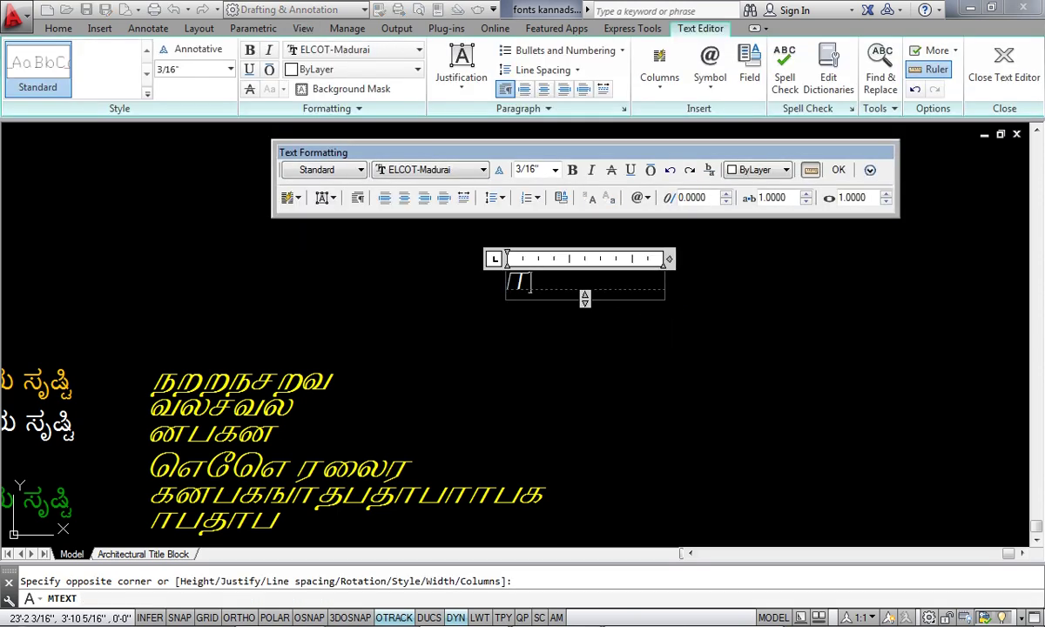
key(Return)
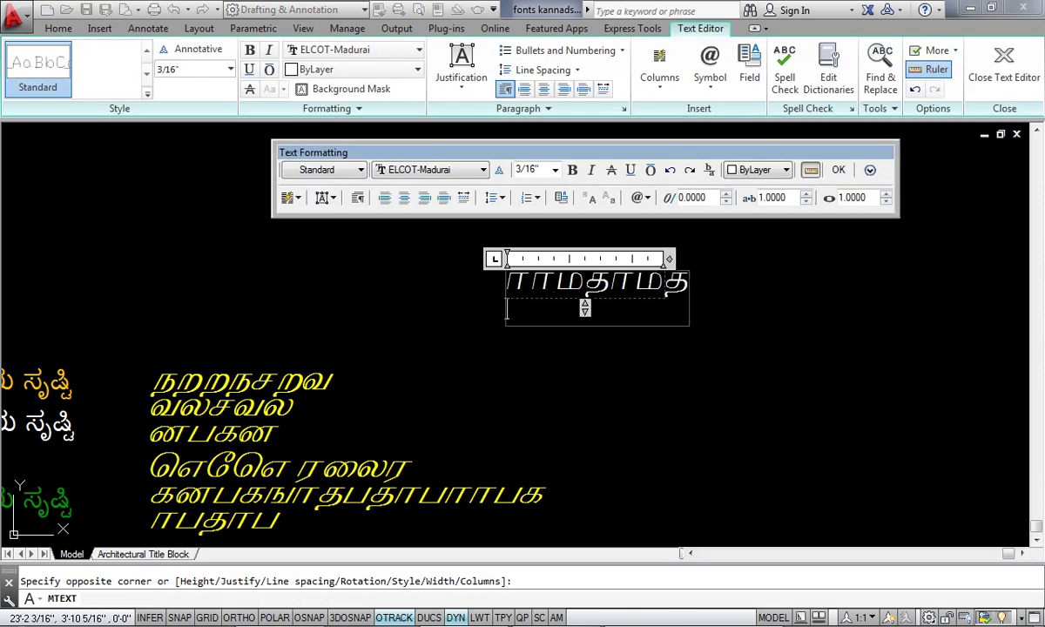
drag(669, 259, 938, 260)
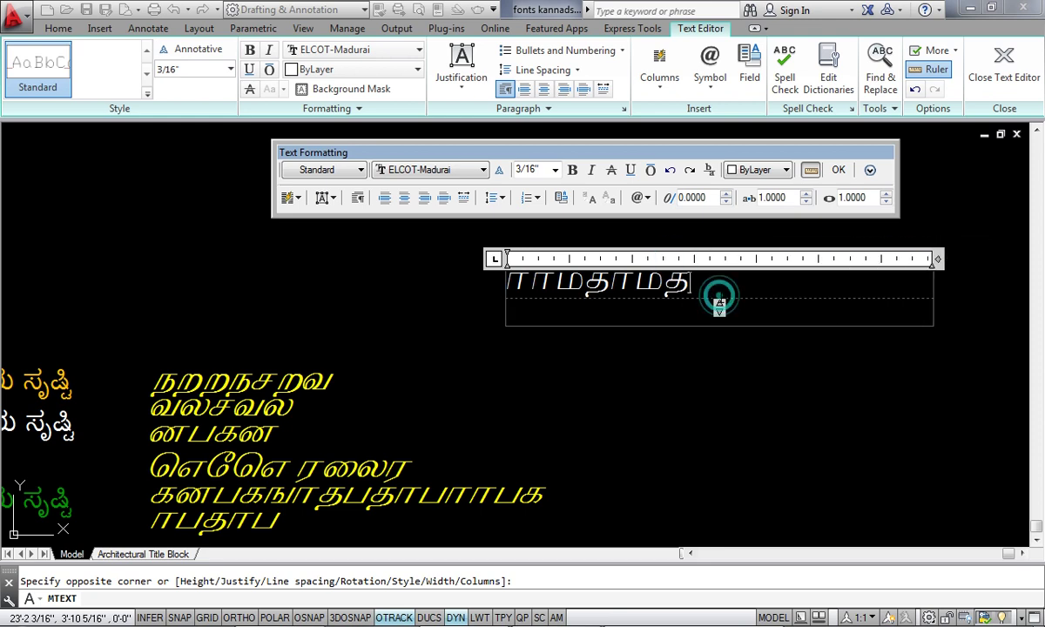
text(எளாத)
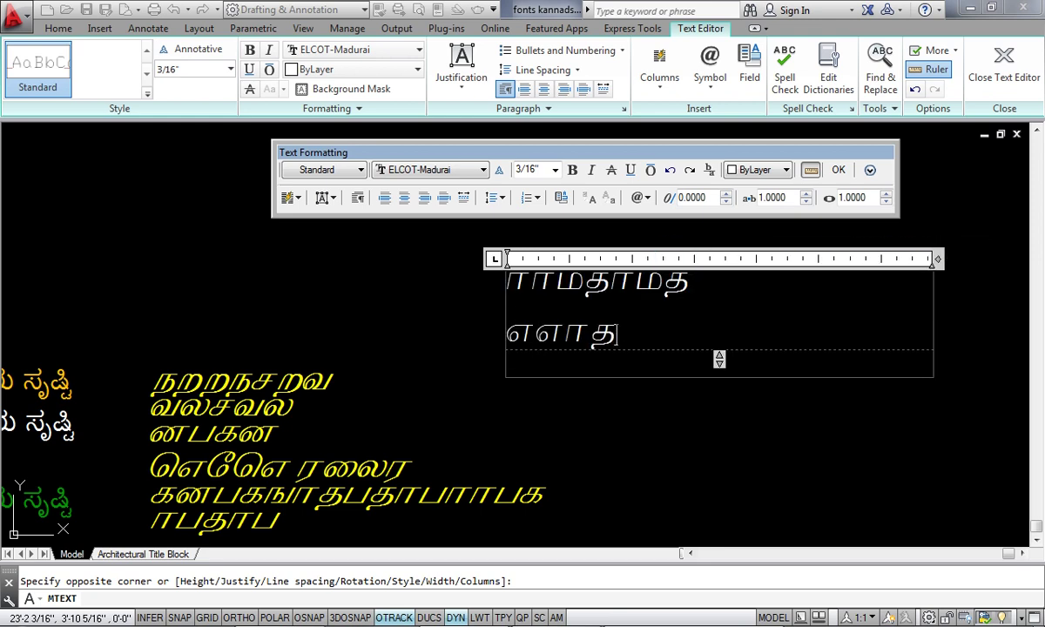
key(Return)
text(தமாமதாம)
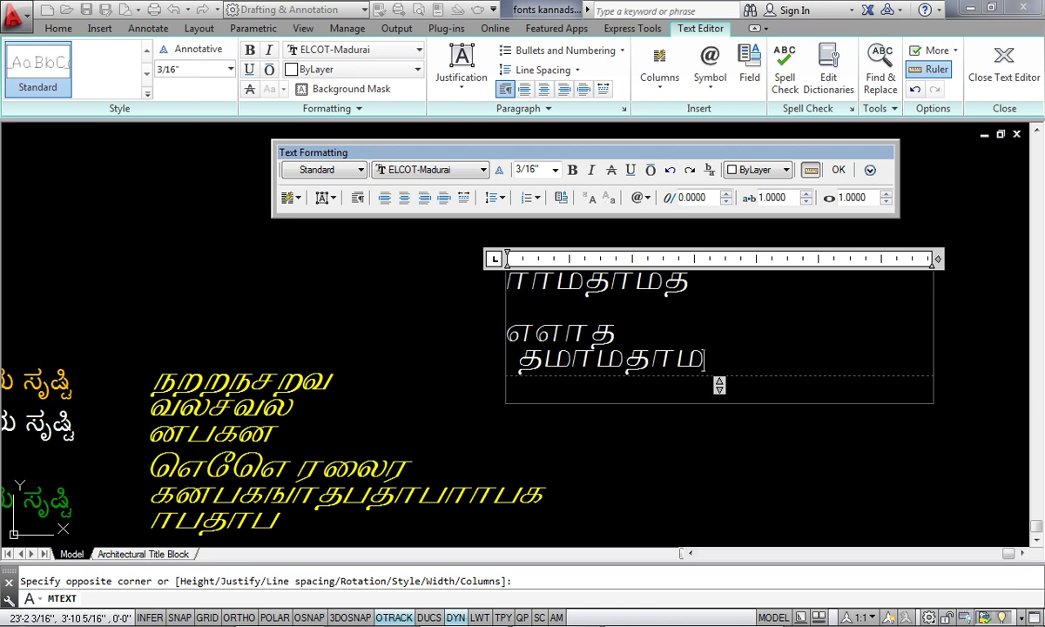
text(சவநவவஒளஎே)
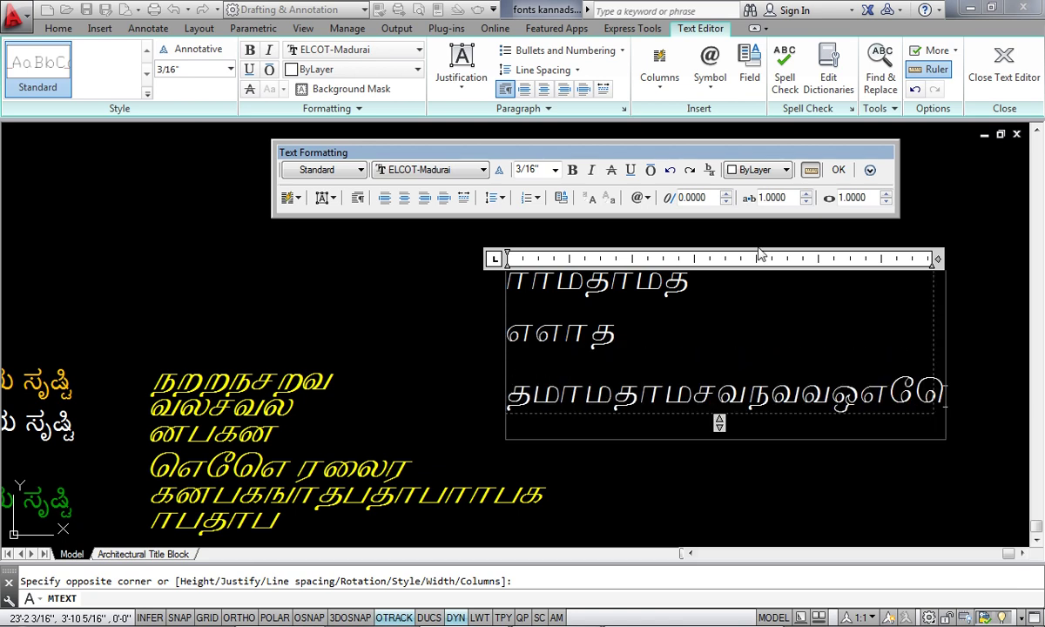
click(838, 170)
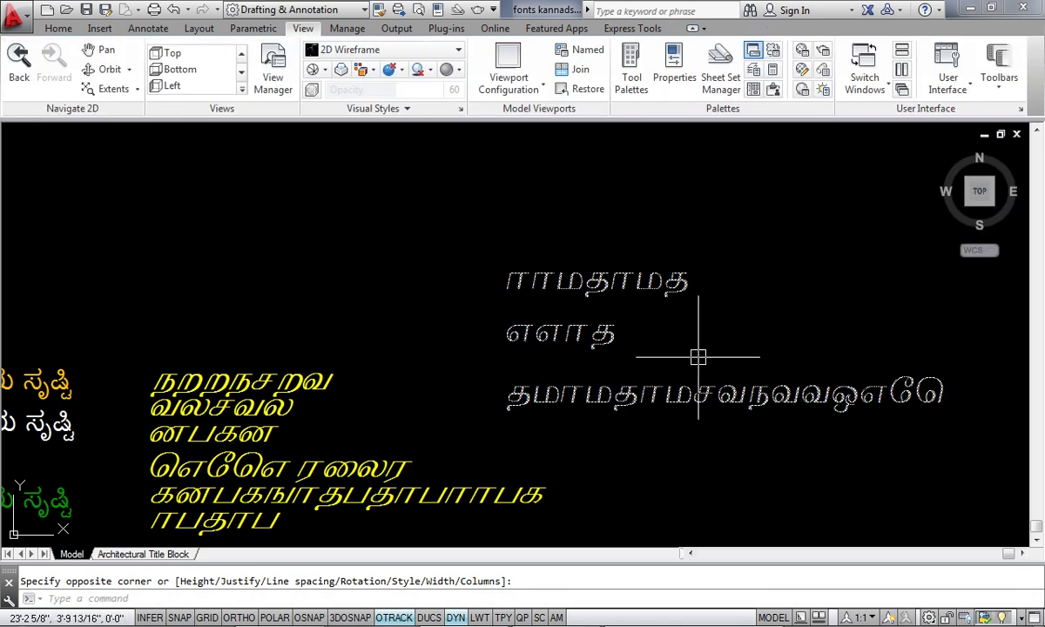
Zoom and pan to centre the HOW TO TYPE title and its three coloured Kannada lines.
scroll(698, 357, down, 2)
mouse_move(551, 328)
middle_down()
mouse_move(629, 277)
mouse_move(755, 269)
middle_up()
scroll(427, 261, up, 2)
scroll(444, 252, down, 1)
middle_drag(443, 252, 718, 254)
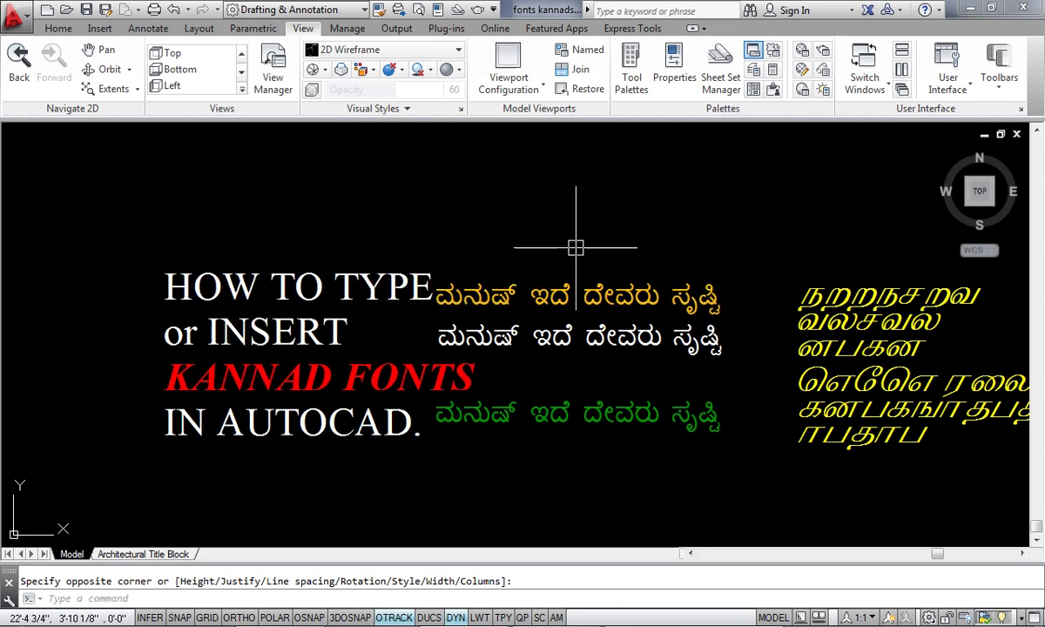
middle_drag(574, 245, 640, 225)
scroll(626, 230, up, 2)
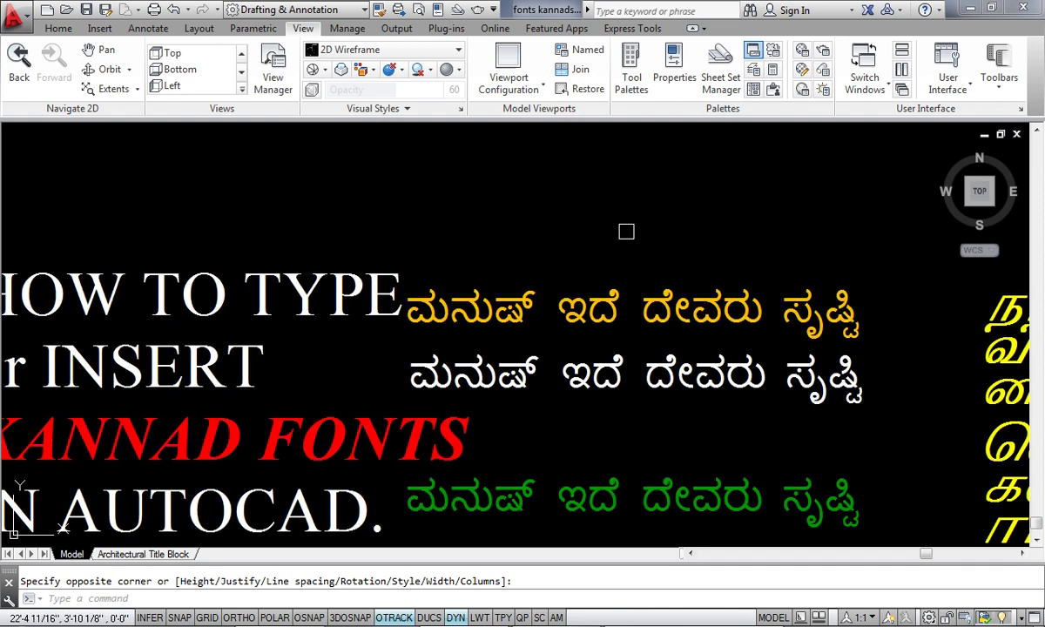
scroll(694, 190, up, 1)
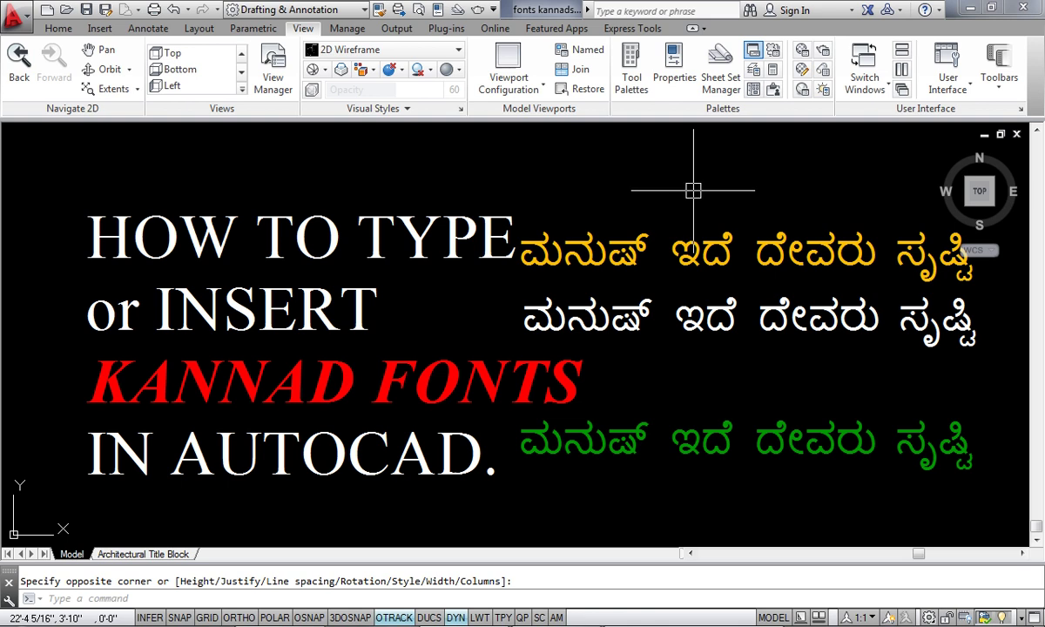